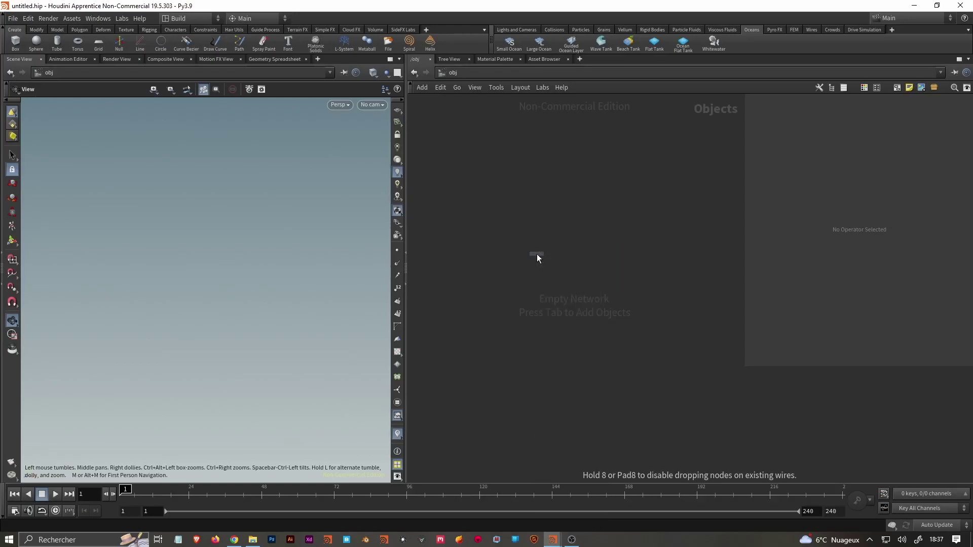
Place a box, dive inside, and add a Transform raising it 4.74924 in Y.
click(536, 255)
double_click(579, 257)
key(Tab)
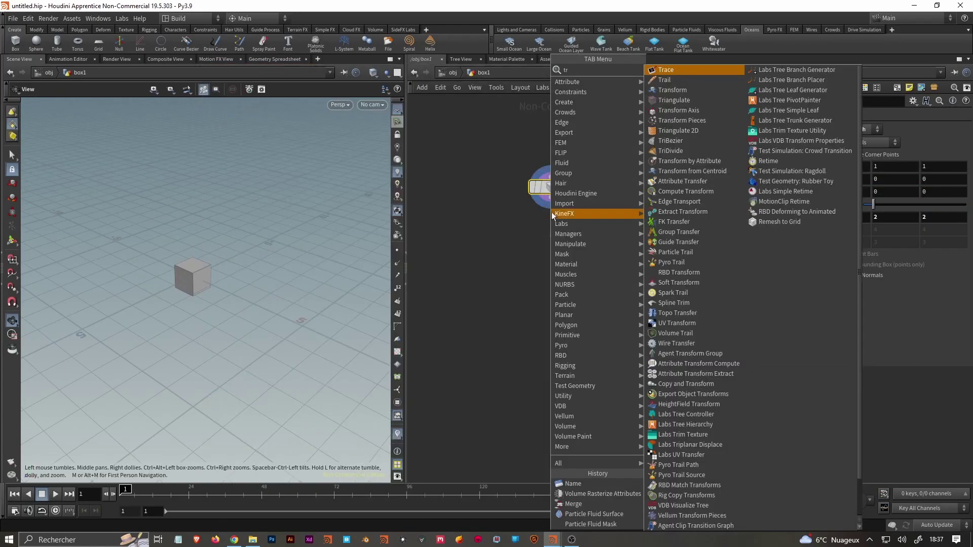
click(653, 72)
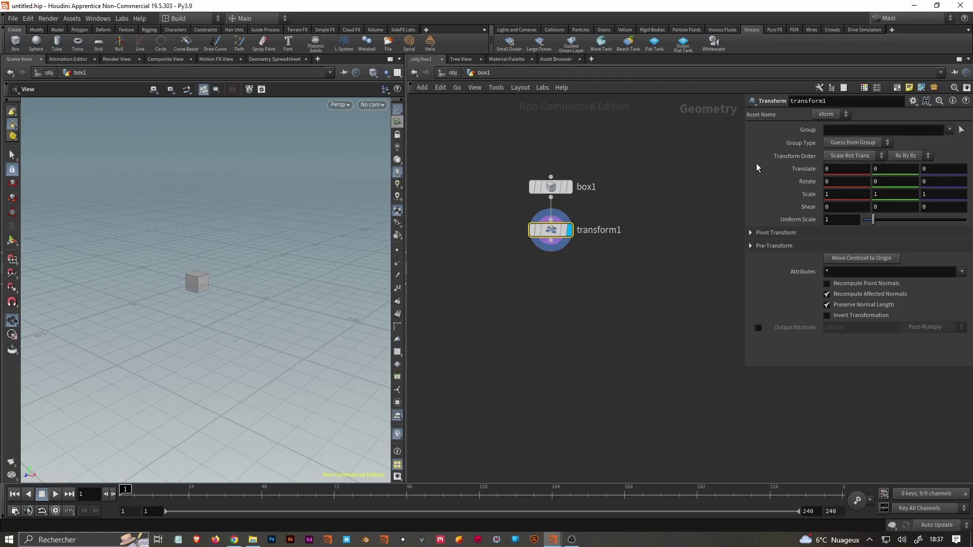
key(Return)
drag(201, 272, 201, 258)
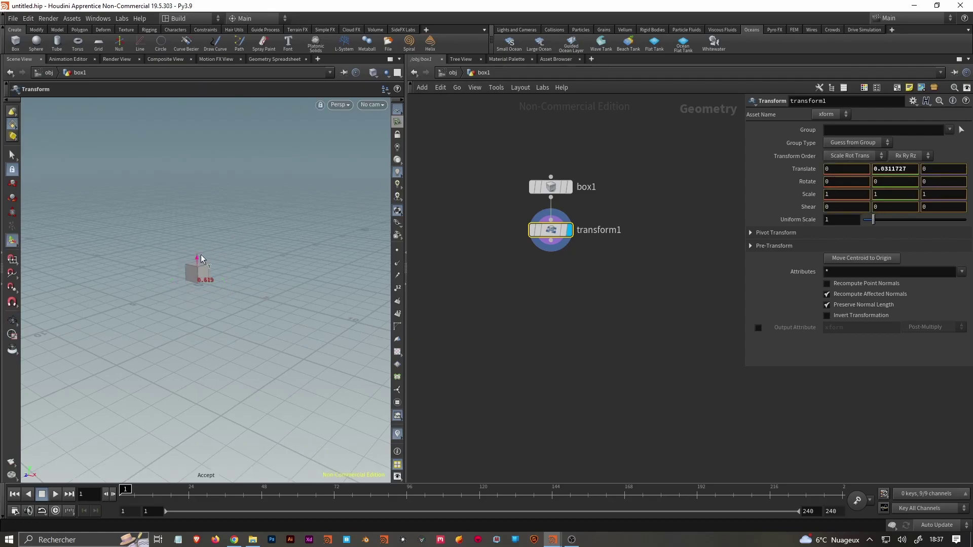
drag(209, 195, 209, 189)
Add a FLIP DOP Source whose Particle Separation references its Voxel Size.
click(551, 240)
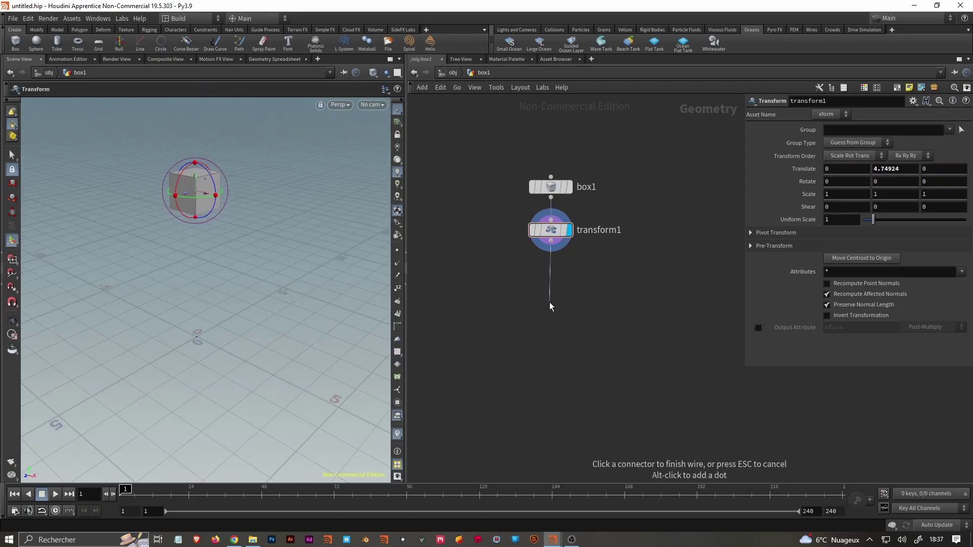
key(Tab)
text(flipsour)
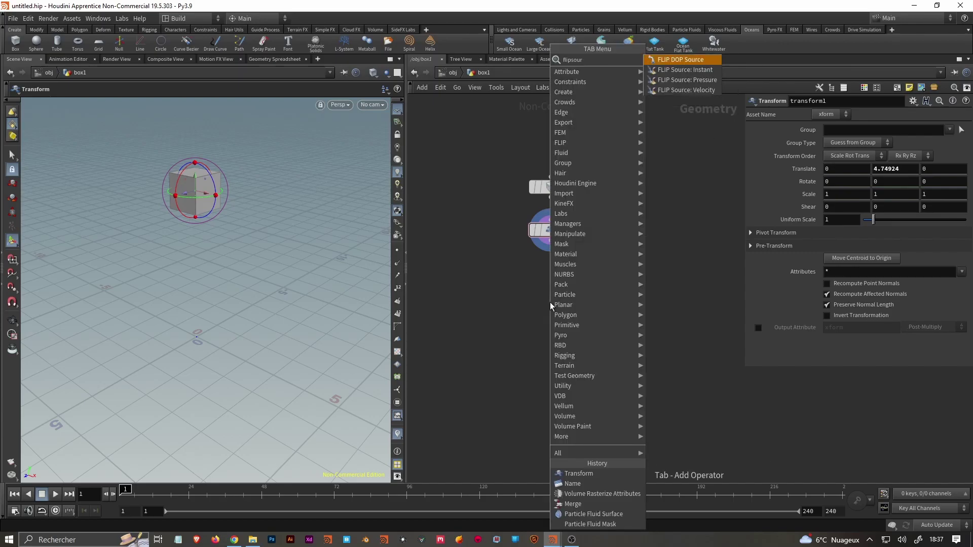
key(Return)
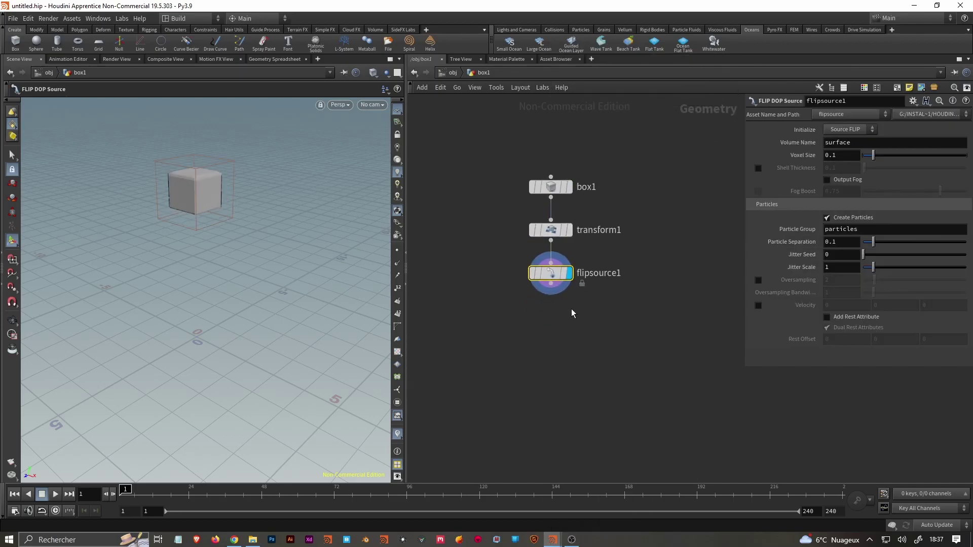
right_click(838, 157)
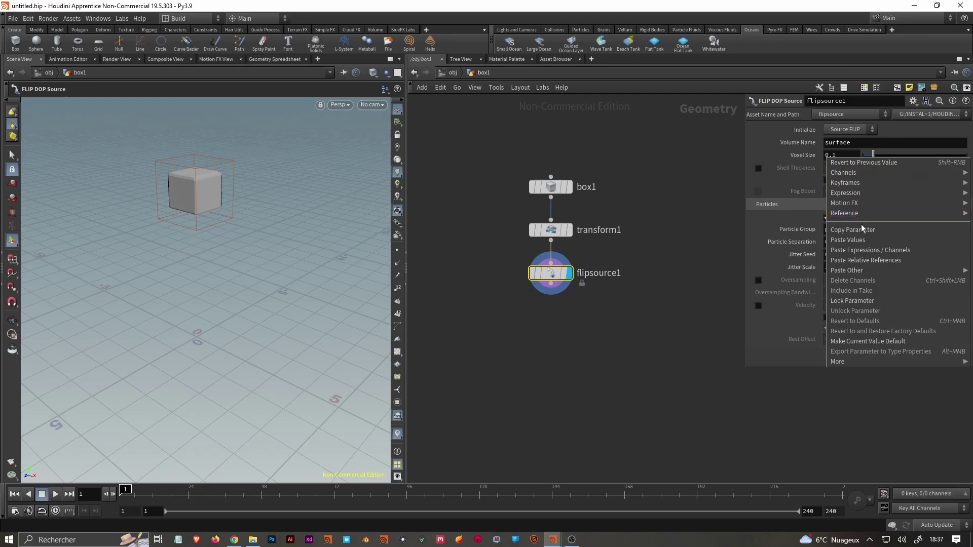
key(Escape)
right_click(856, 242)
click(878, 347)
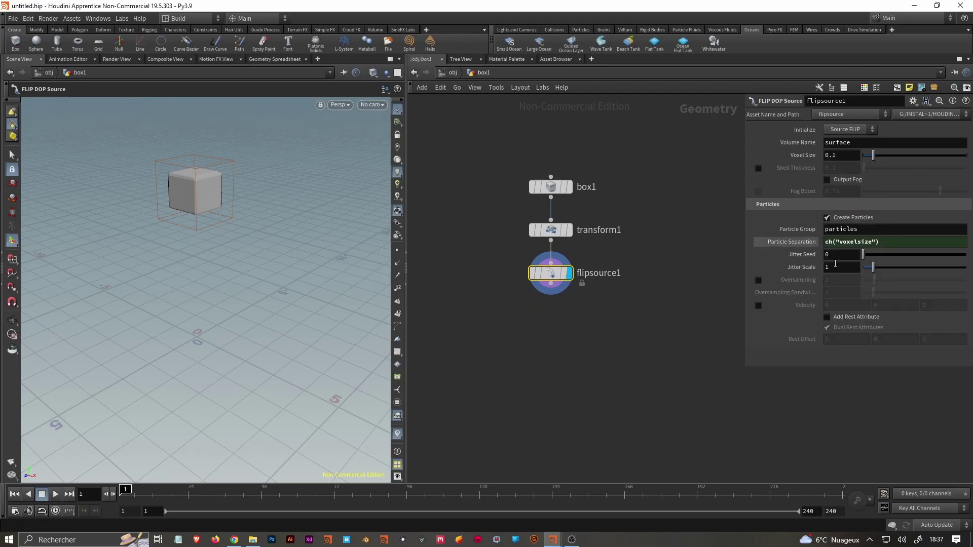
Add a Null below flipsource1 and rename it OUT_FLUID.
click(553, 287)
key(Tab)
text(nu)
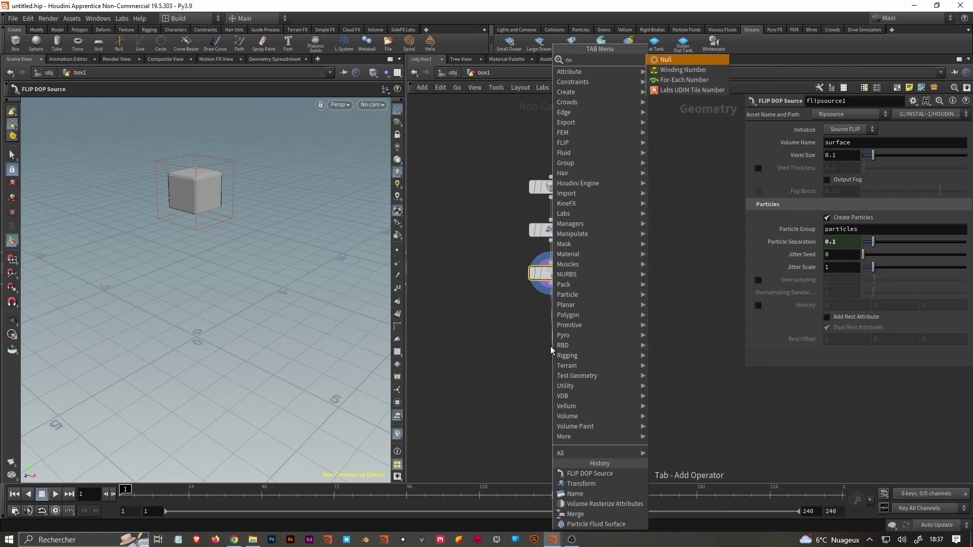
key(Return)
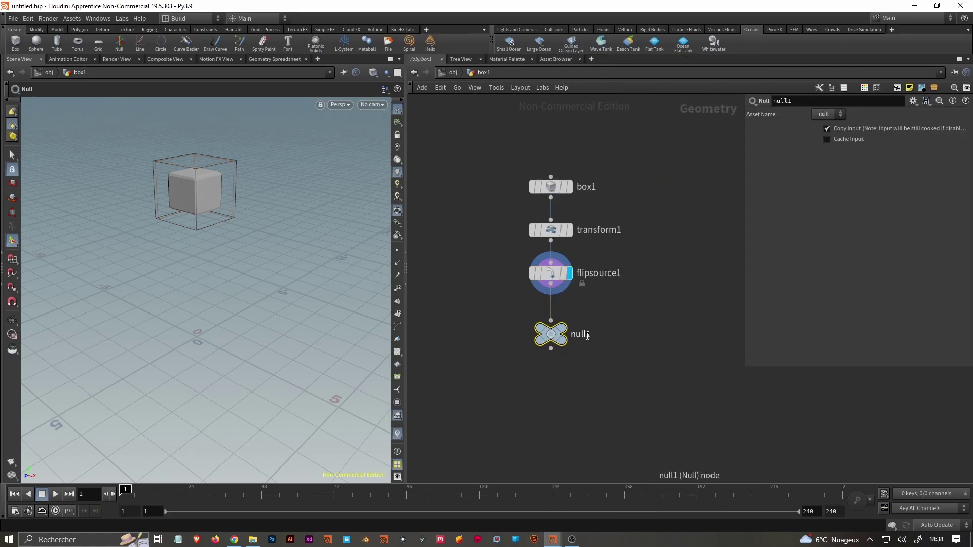
double_click(588, 336)
text(OUT_FLUID)
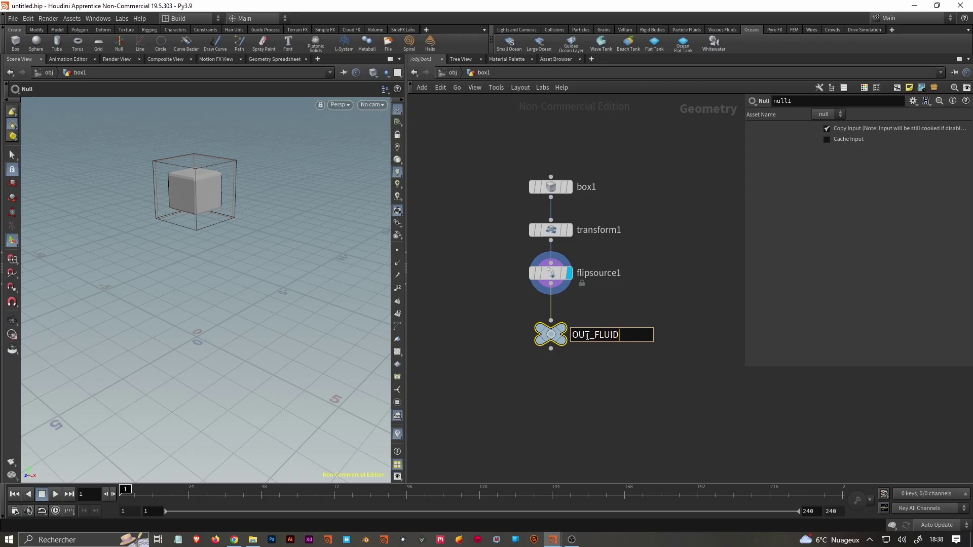
key(Return)
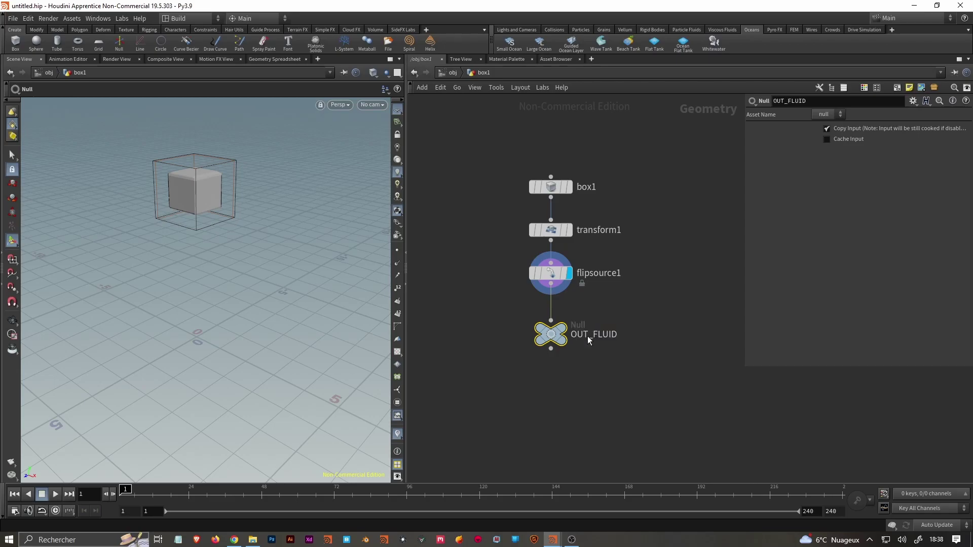
Lay out the node chain and wrap all nodes in the FLUID network box.
key(l)
key(c)
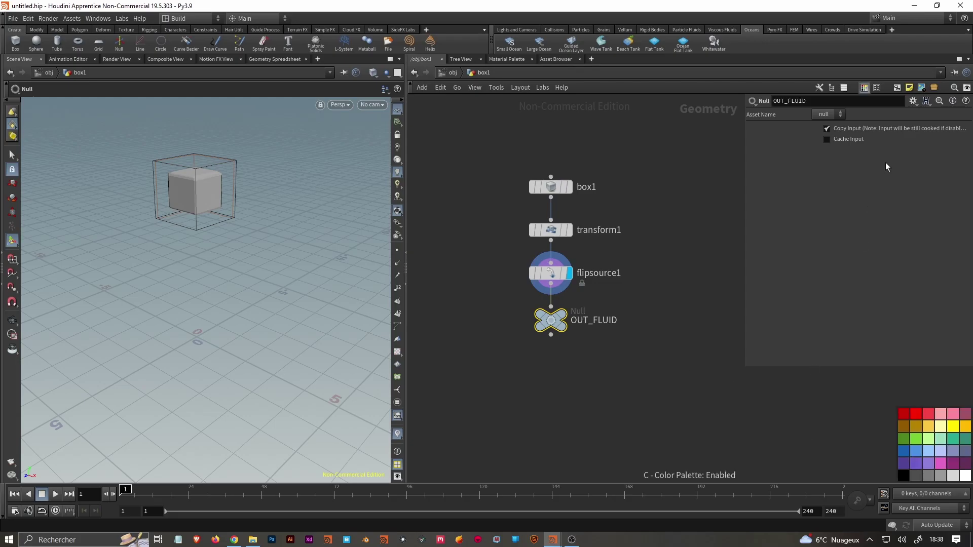
key(shift+o)
key(ctrl+z)
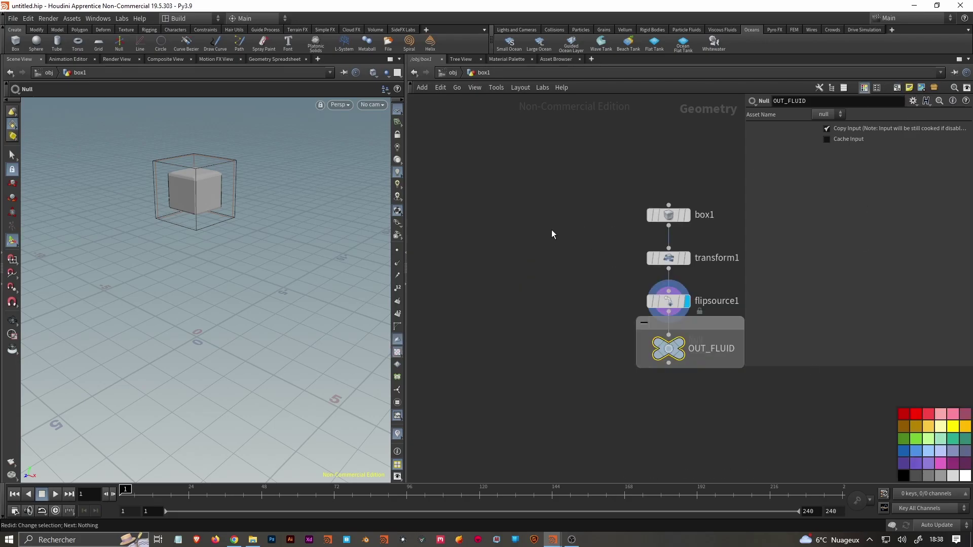
key(ctrl+y)
drag(571, 309, 571, 246)
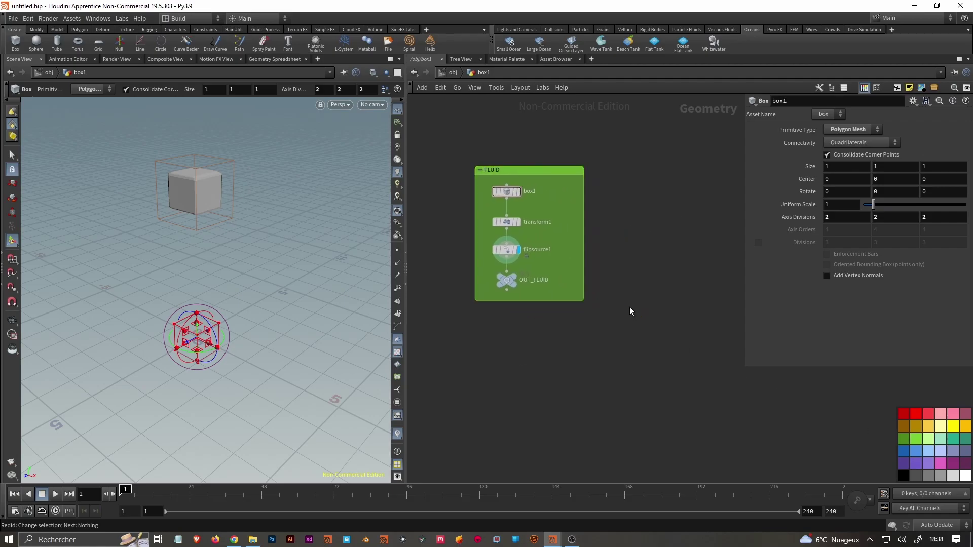
Add a DOP Network, position it up-left, and dive inside.
key(Tab)
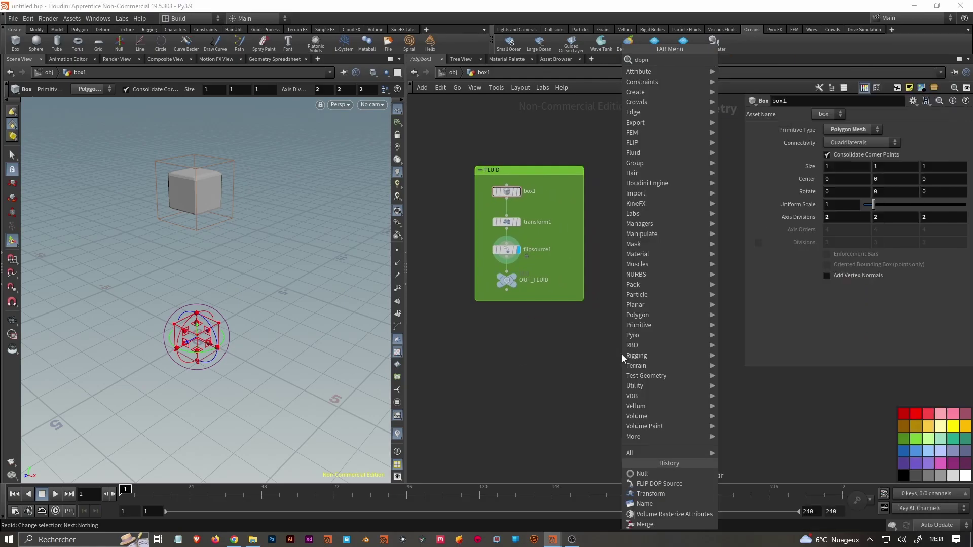
text(dopnet)
key(Return)
click(622, 354)
drag(622, 355, 504, 337)
double_click(504, 337)
Add a FLIP Object node inside dopnet1.
key(Tab)
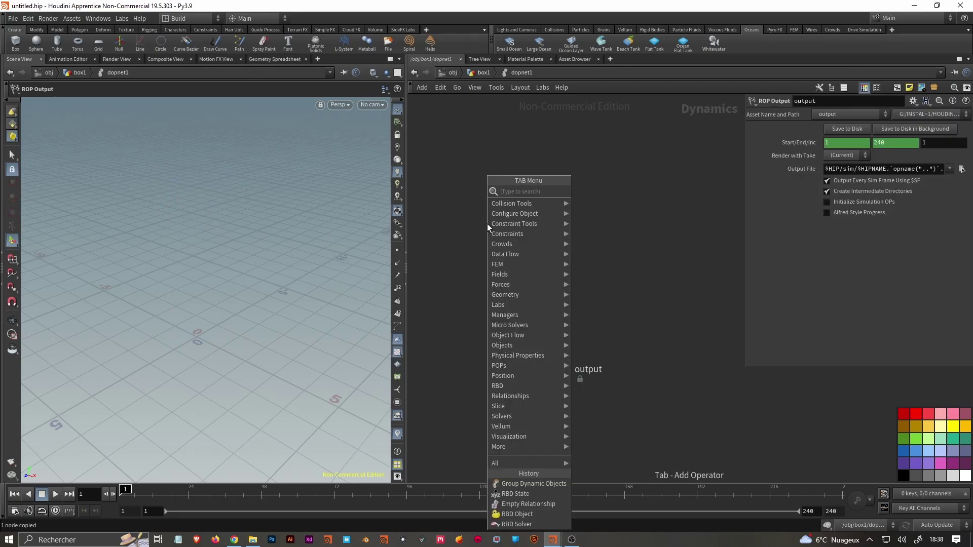
text(fl)
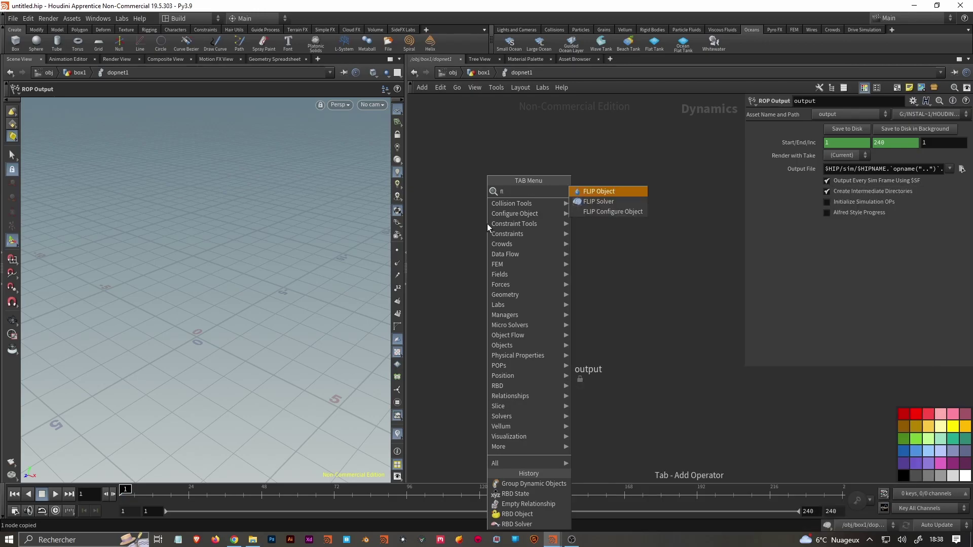
text(ipo)
key(Return)
click(487, 225)
Add a FLIP Solver and wire flipobject1 into it and the solver into output.
key(Tab)
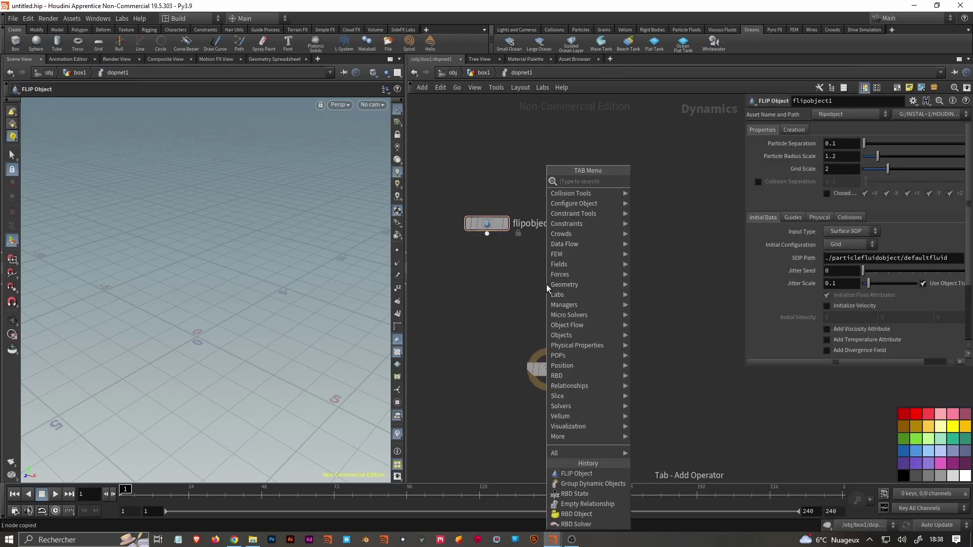
text(flipso)
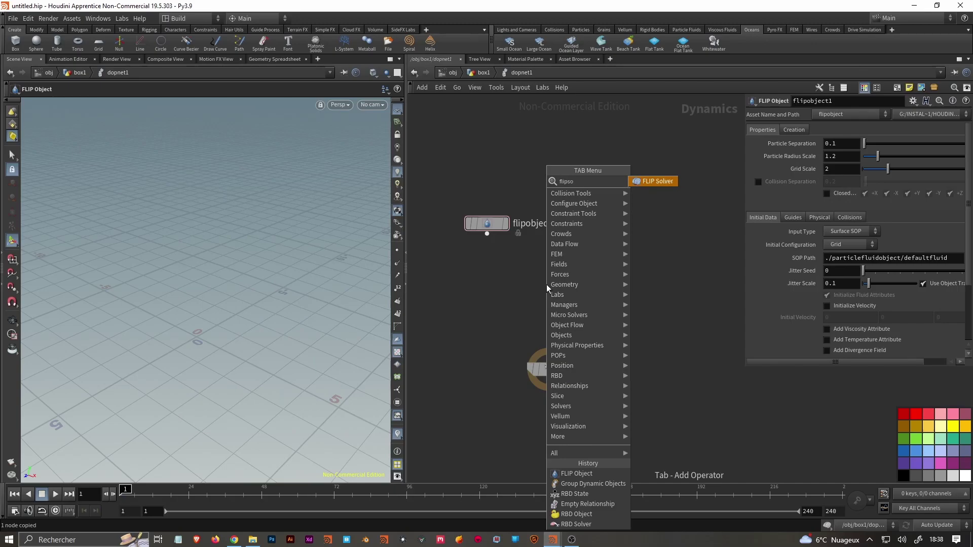
key(Return)
click(547, 284)
click(487, 234)
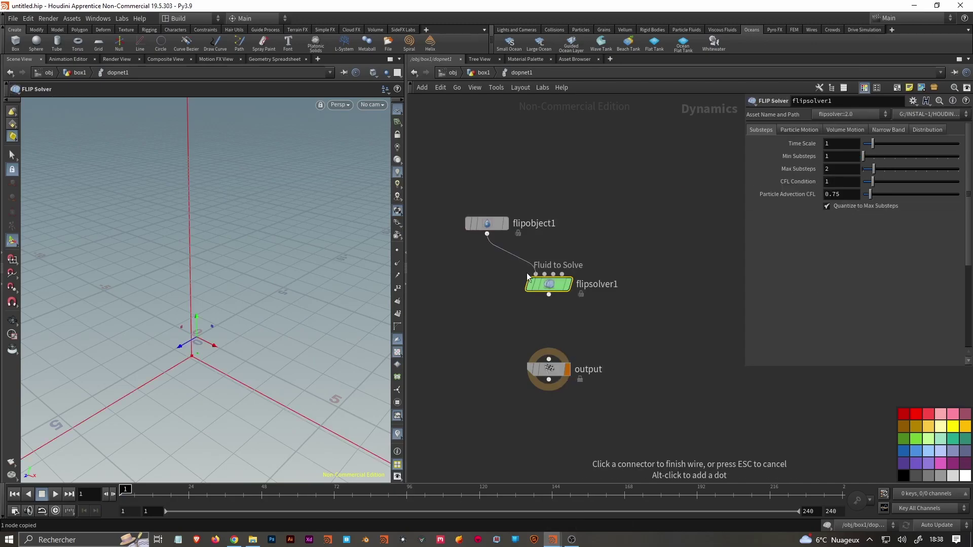
click(536, 275)
click(549, 295)
click(549, 360)
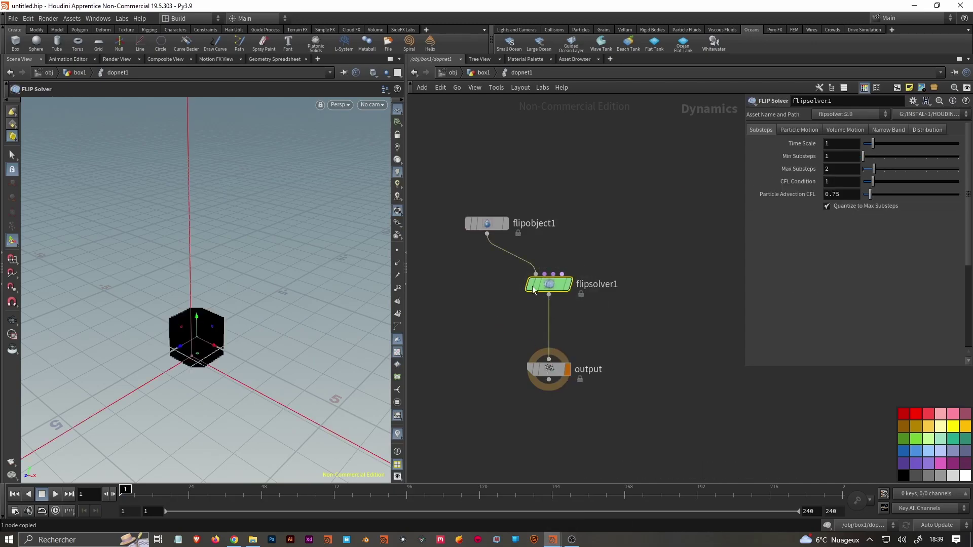
Set the FLIP object's Guides > Particles visualization to Particles and orbit to view them.
click(486, 223)
click(794, 218)
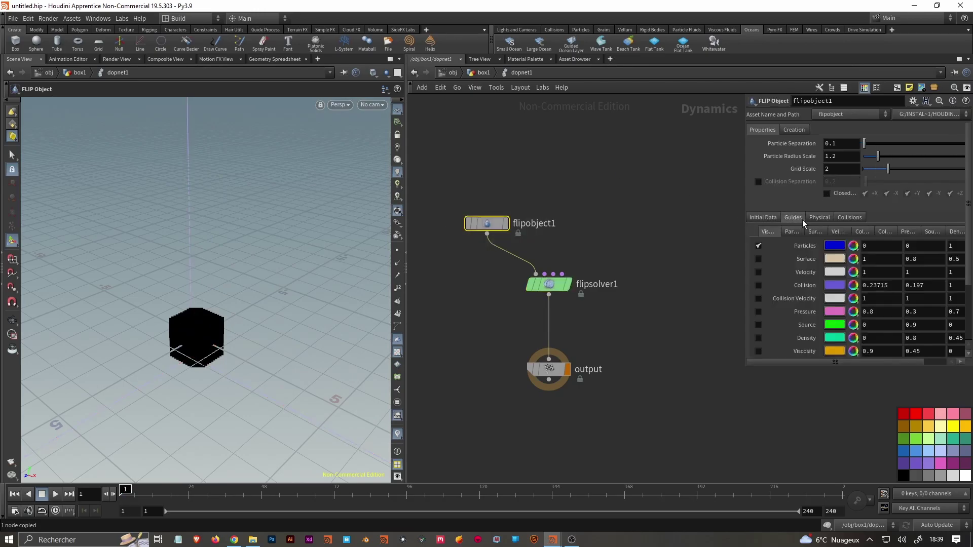
click(792, 232)
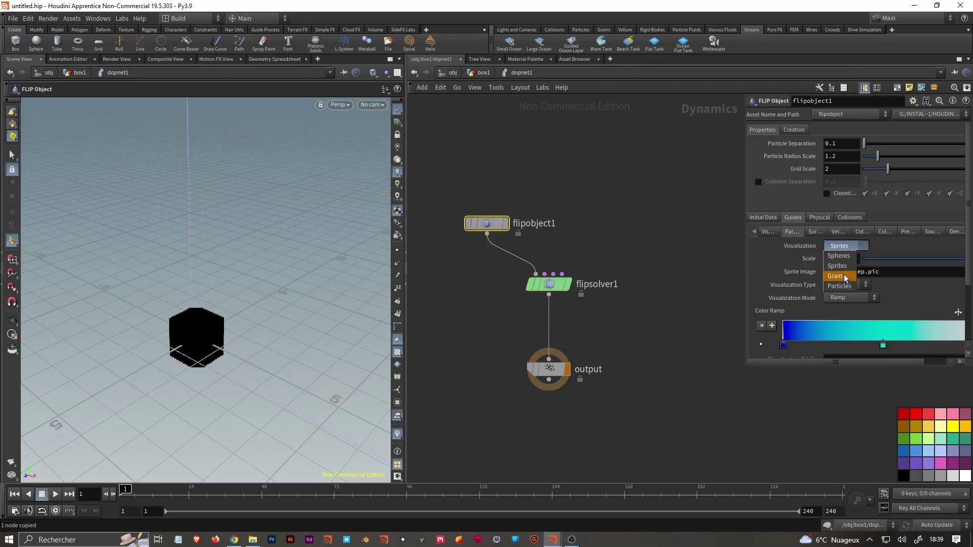
click(839, 272)
key(Escape)
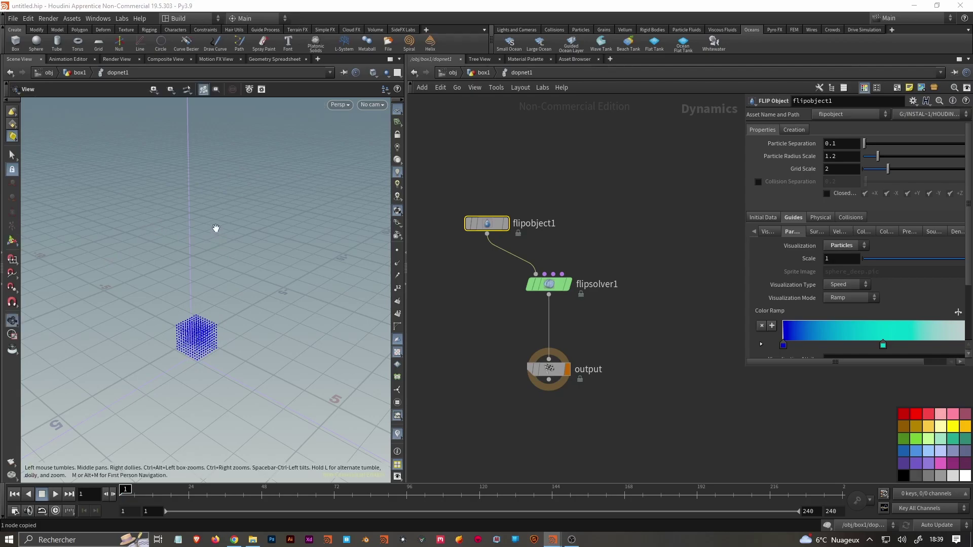
scroll(217, 228, down, 5)
mouse_move(217, 282)
mouse_down()
mouse_move(220, 234)
mouse_move(211, 245)
mouse_up()
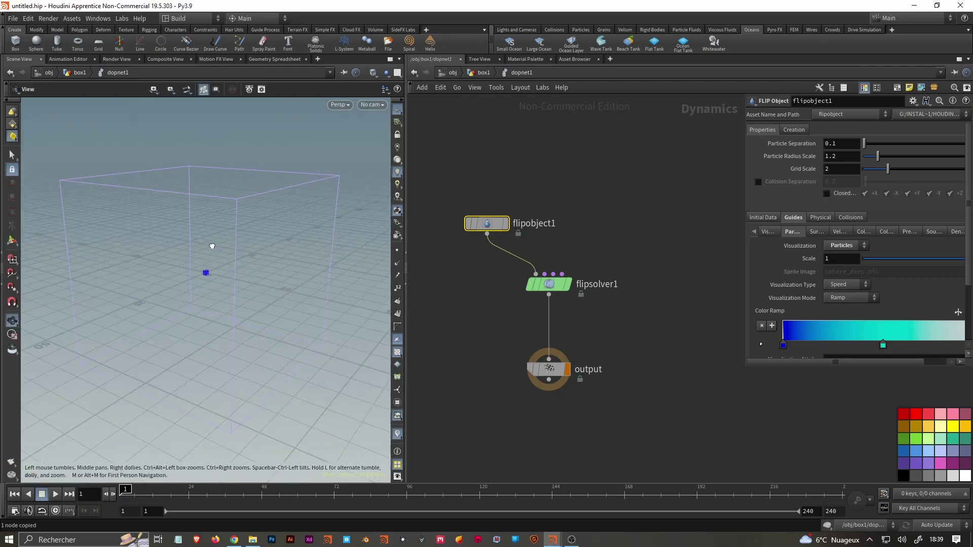
key(Return)
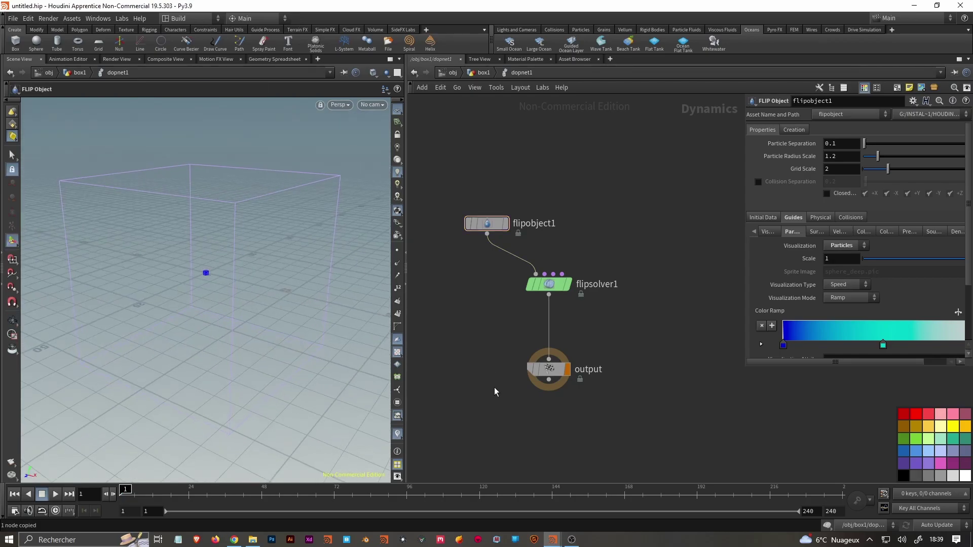
click(537, 285)
Switch to rounded wires and set the solver's Volume Limits box size to 5.
key(l)
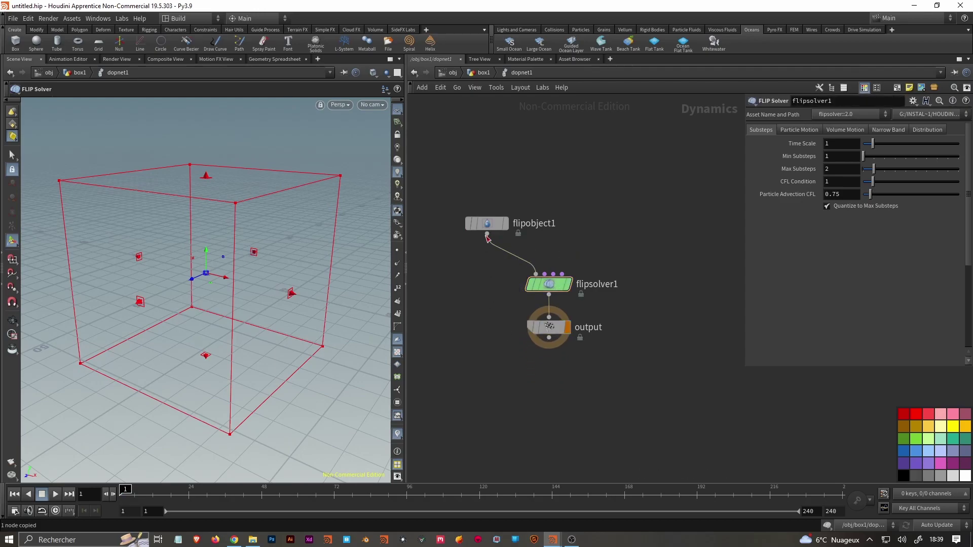
key(shift+s)
scroll(494, 315, down, 2)
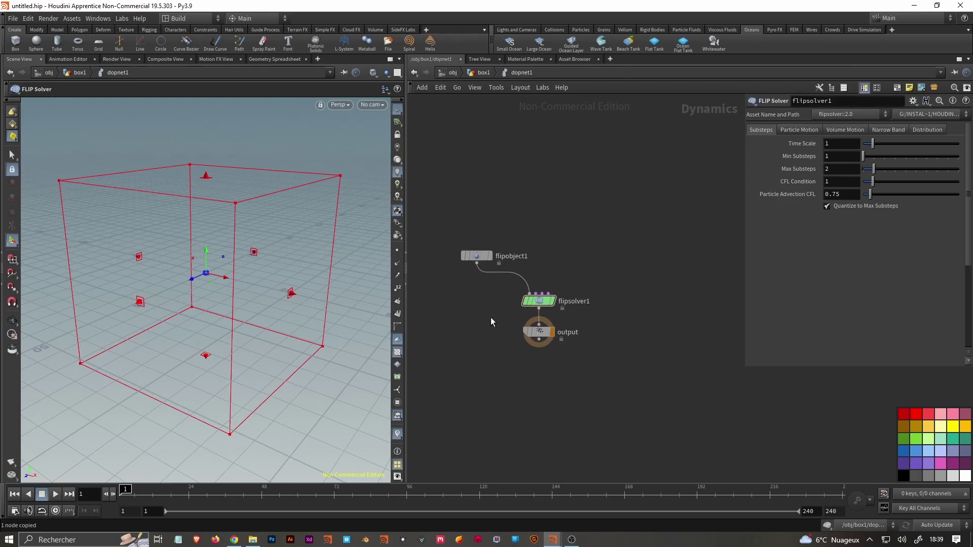
drag(206, 365, 210, 276)
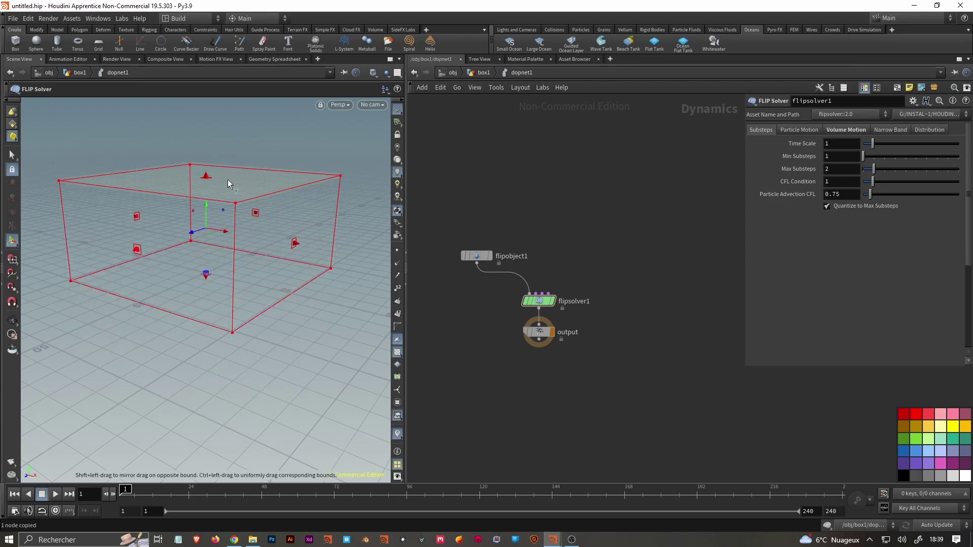
drag(228, 183, 217, 245)
double_click(850, 246)
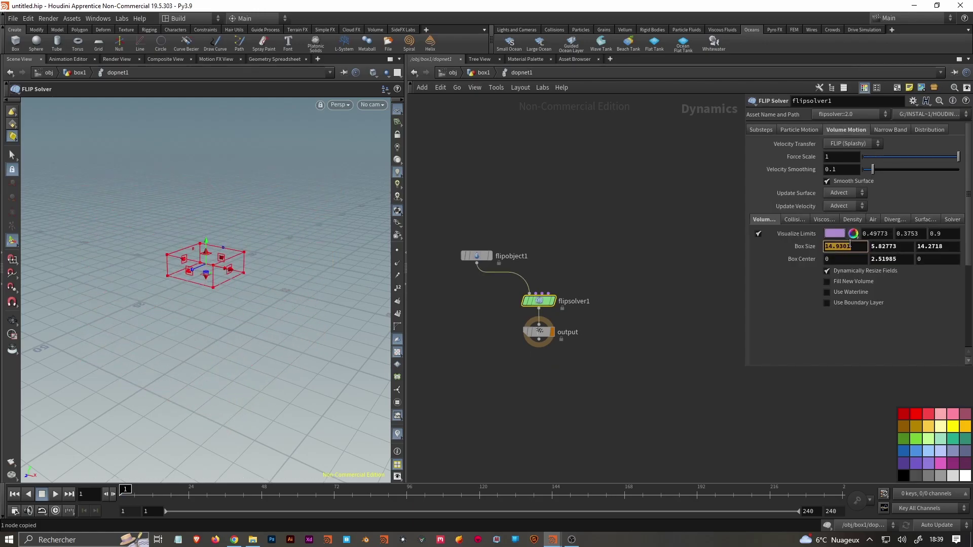
text(5)
key(Tab)
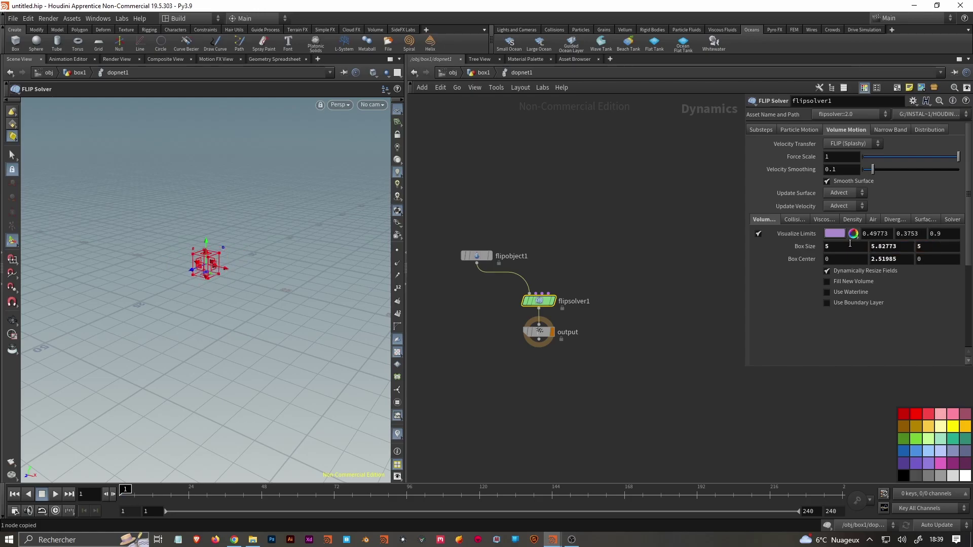
In Front view, raise the volume box's bottom edge to ground level.
key(Escape)
key(space+3)
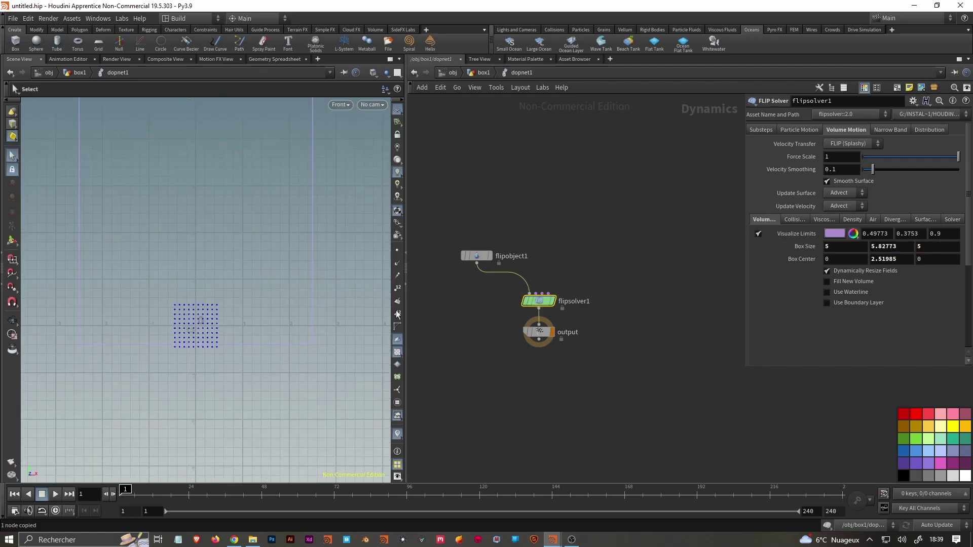
key(Return)
drag(196, 345, 206, 327)
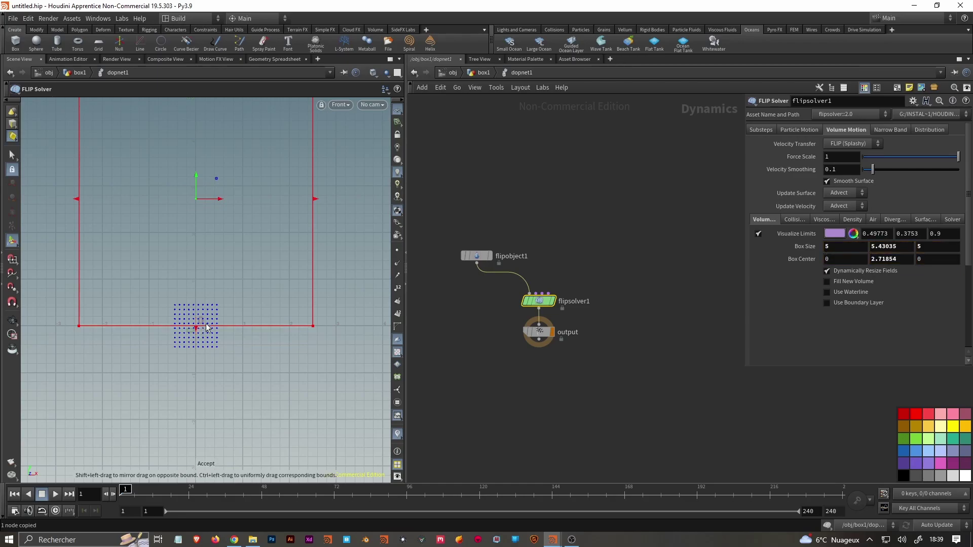
drag(435, 266, 509, 226)
Set flipobject1's Initial Data Input Type to Narrow Band and review its SOP Path.
click(773, 218)
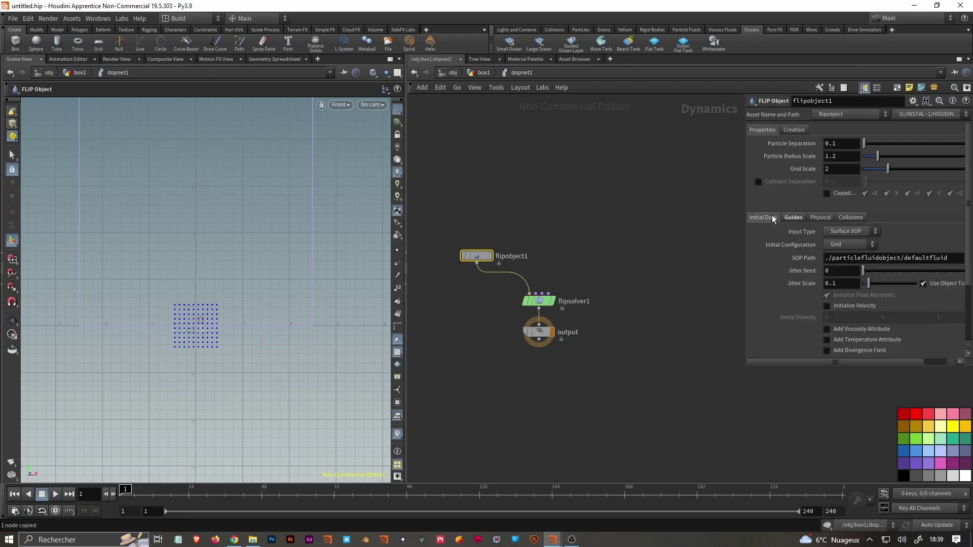
click(848, 232)
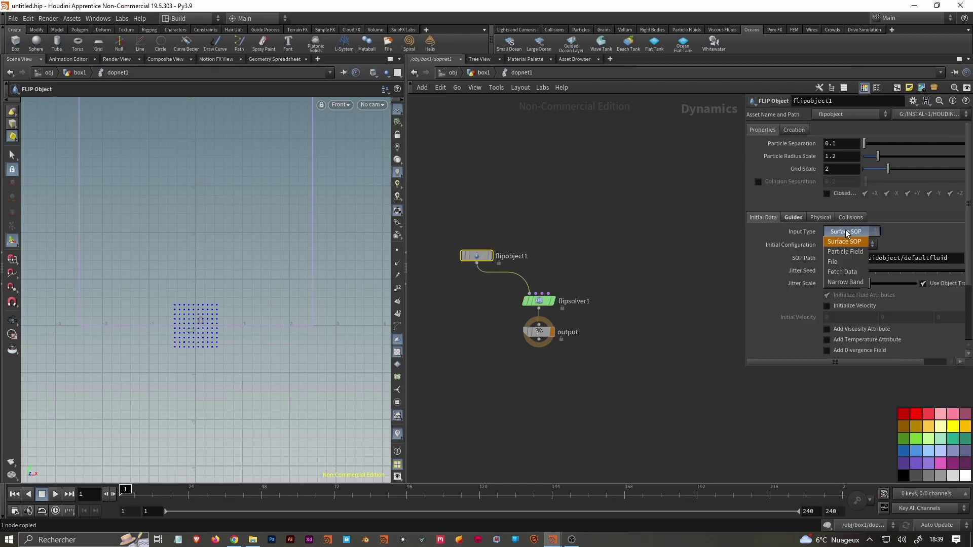
click(852, 282)
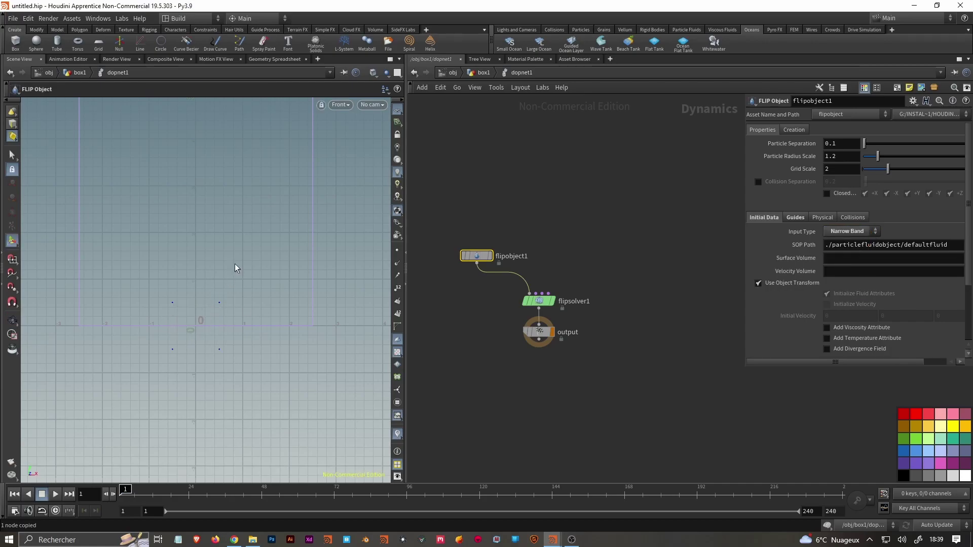
key(Escape)
mouse_move(235, 268)
mouse_down()
mouse_move(218, 283)
mouse_move(238, 282)
mouse_up()
click(848, 231)
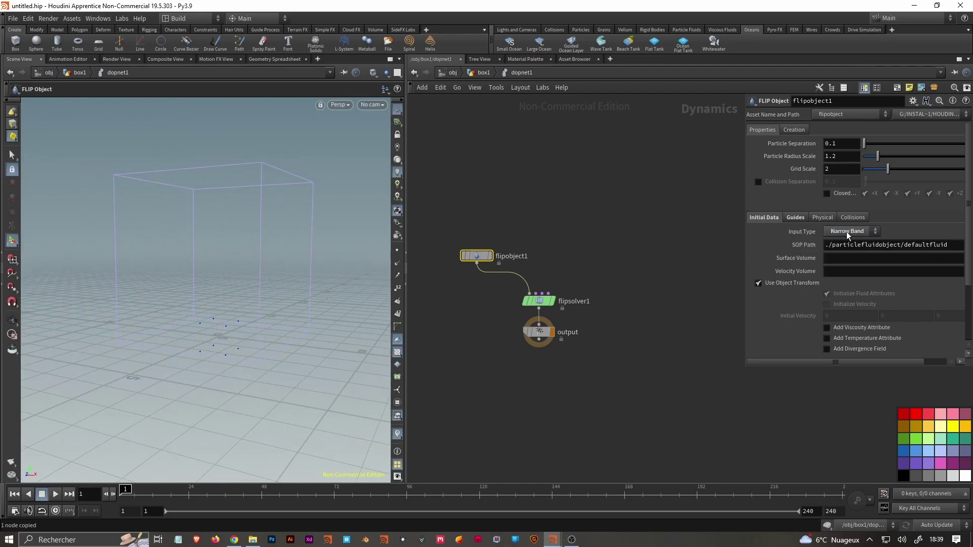
drag(959, 249, 794, 245)
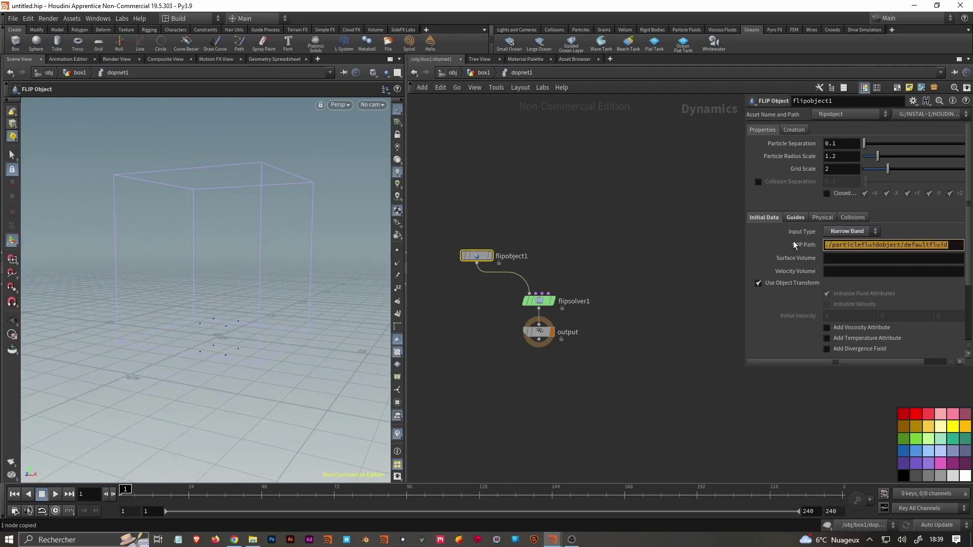
drag(744, 370, 677, 388)
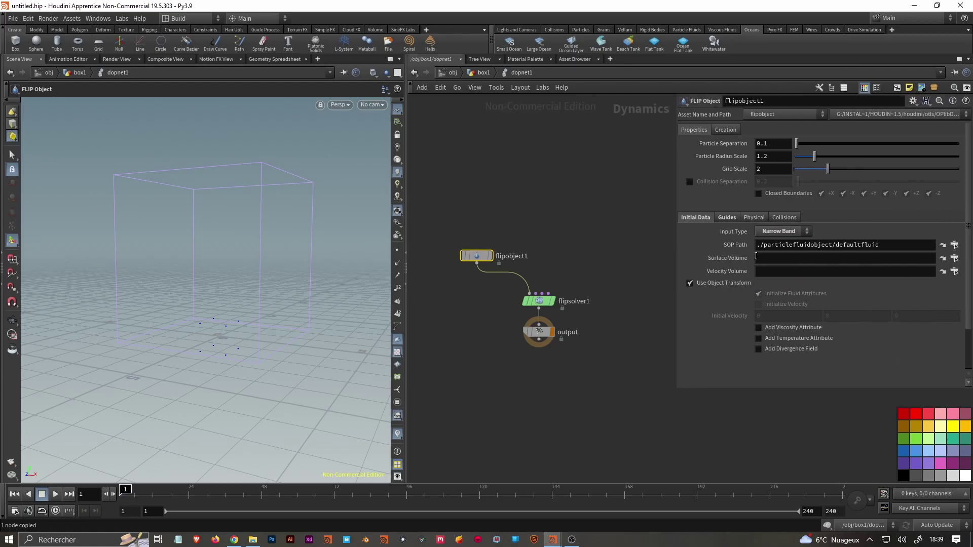
Return to box1's network, inspect OUT_FLUID's info, and start a wire from its output.
click(485, 72)
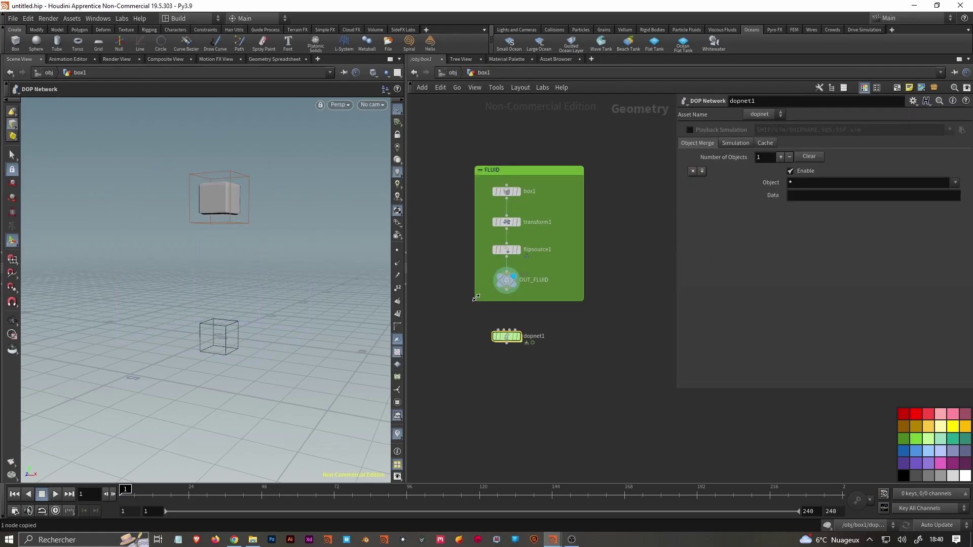
scroll(464, 308, up, 2)
middle_click(529, 279)
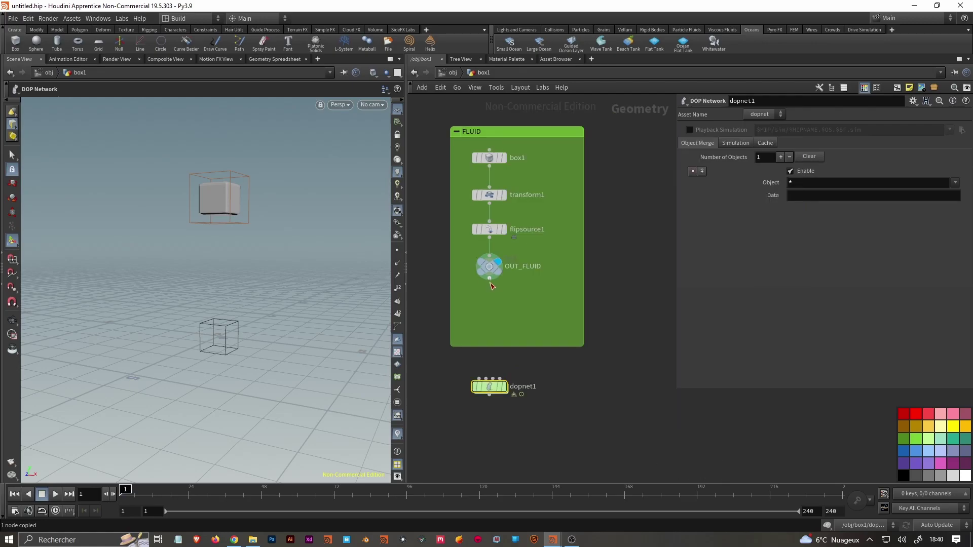
click(489, 279)
click(482, 303)
text(blast)
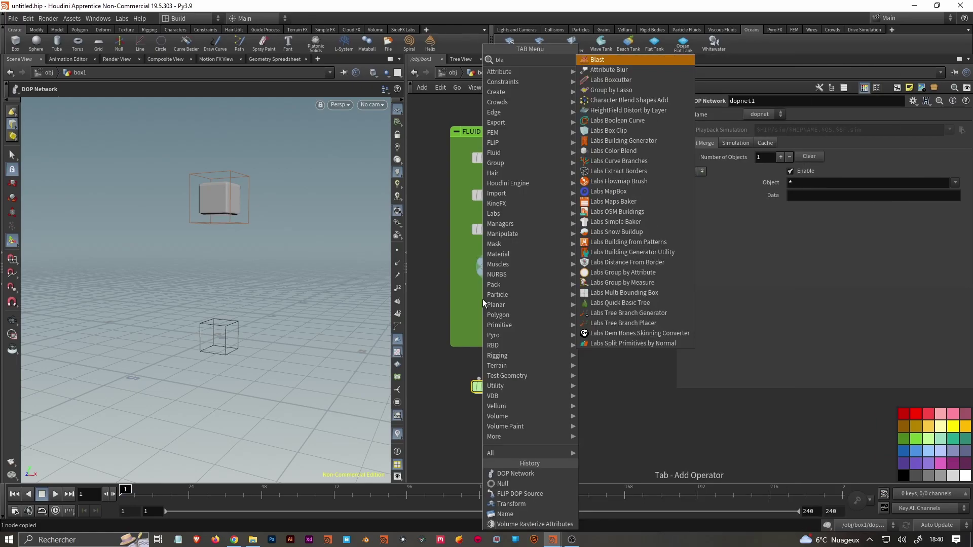
key(Return)
click(950, 130)
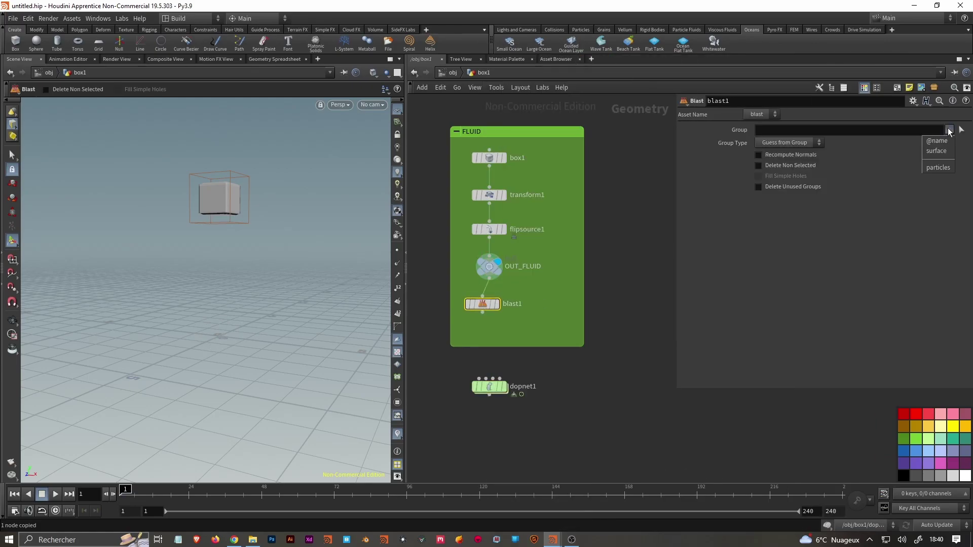
click(933, 140)
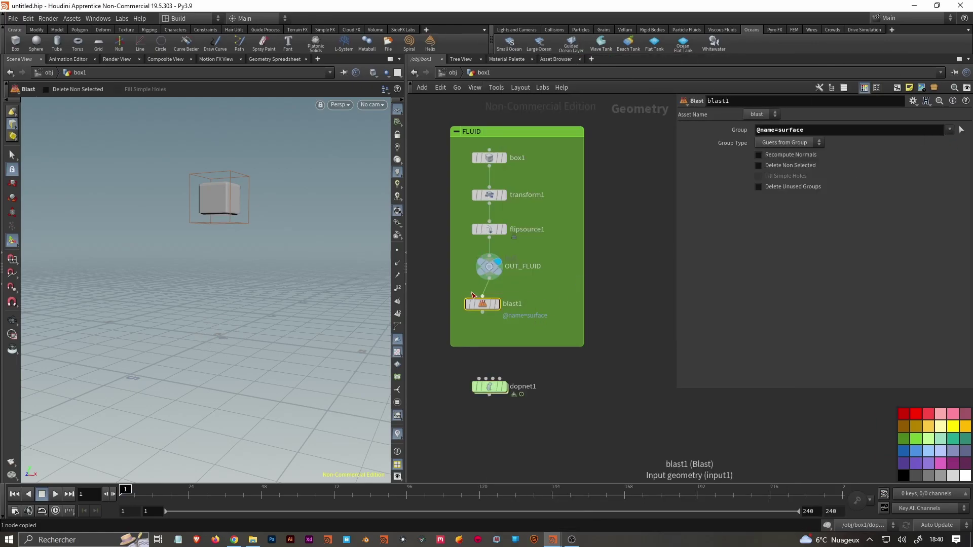
click(497, 305)
click(758, 166)
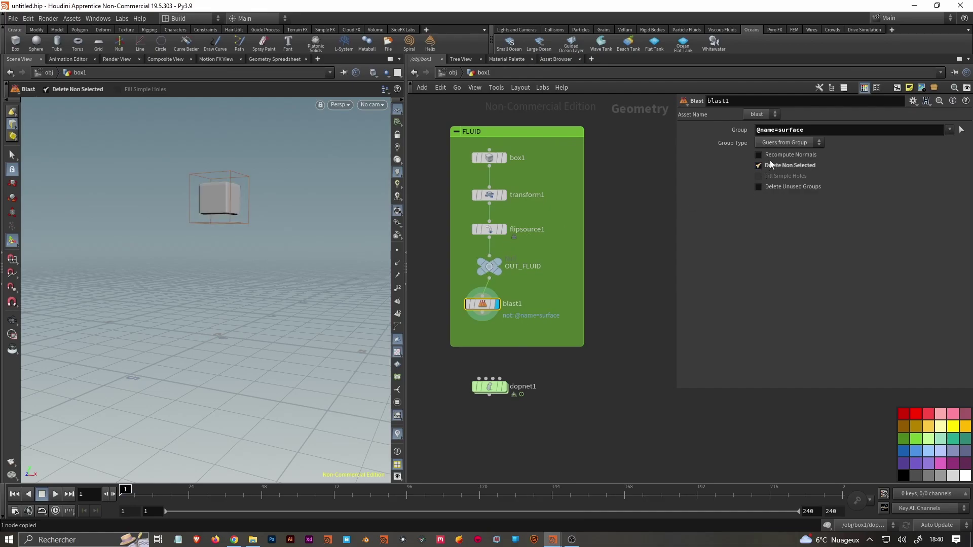
drag(806, 129, 753, 133)
drag(485, 304, 442, 298)
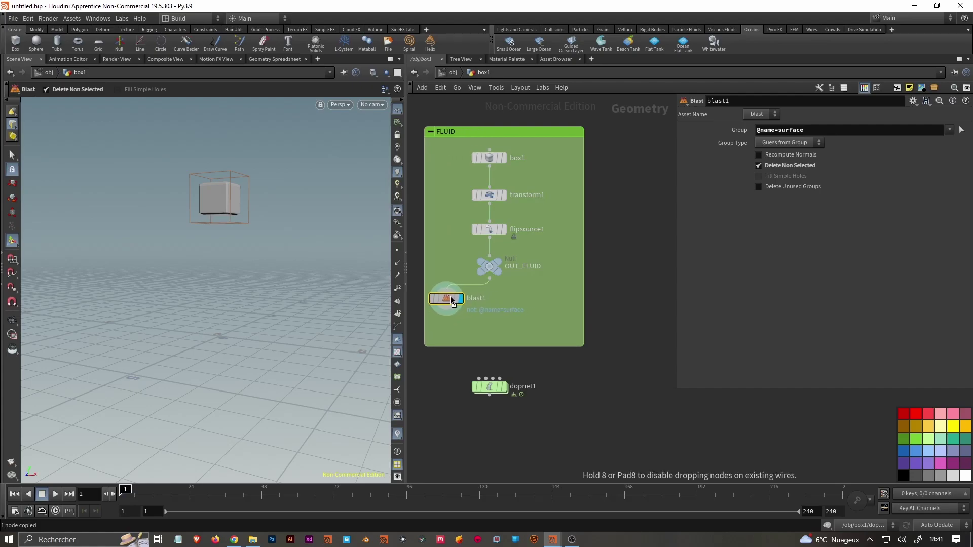
Add a Null below blast1 named OUT_SURFACE.
key(Tab)
text(null)
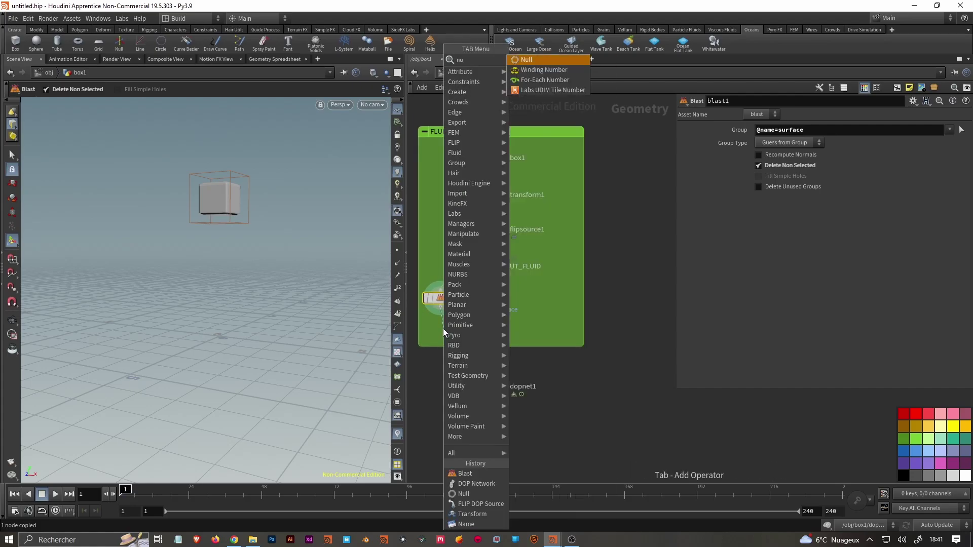
key(Return)
drag(443, 333, 440, 333)
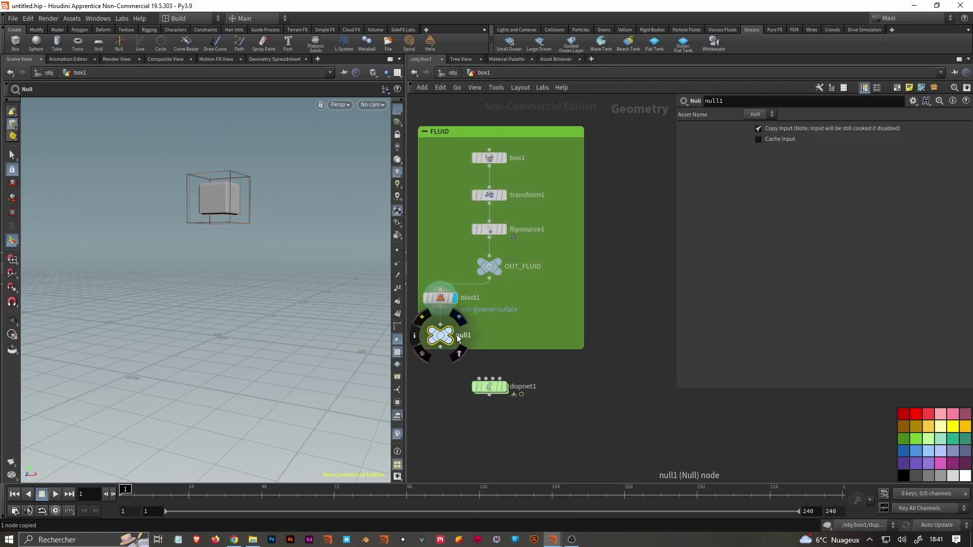
double_click(461, 335)
text(OUT_SURFACE)
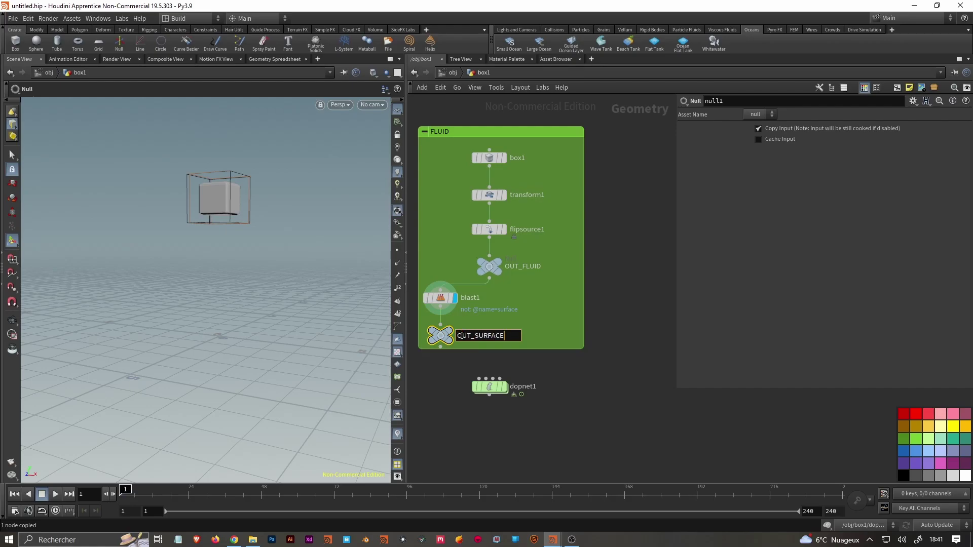
key(Return)
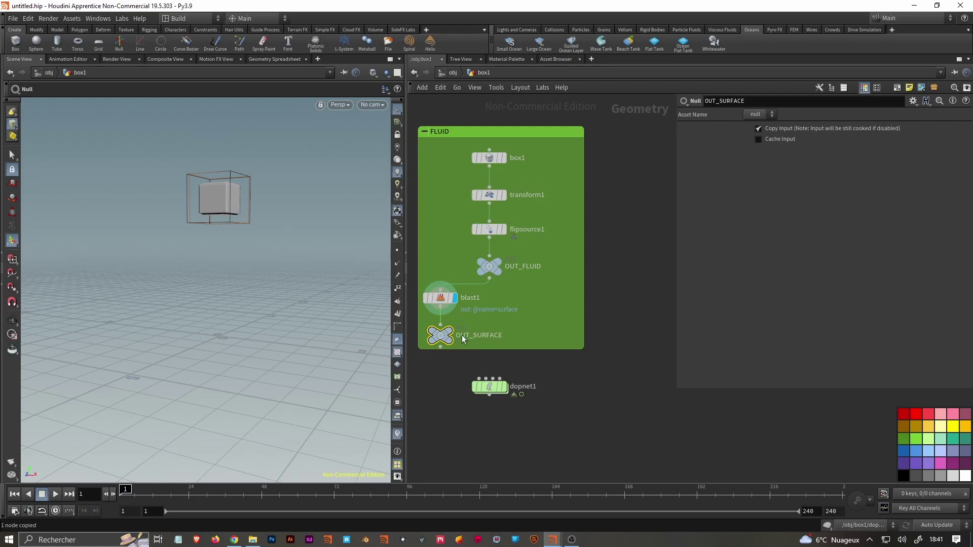
middle_drag(534, 285, 549, 291)
drag(549, 290, 488, 253)
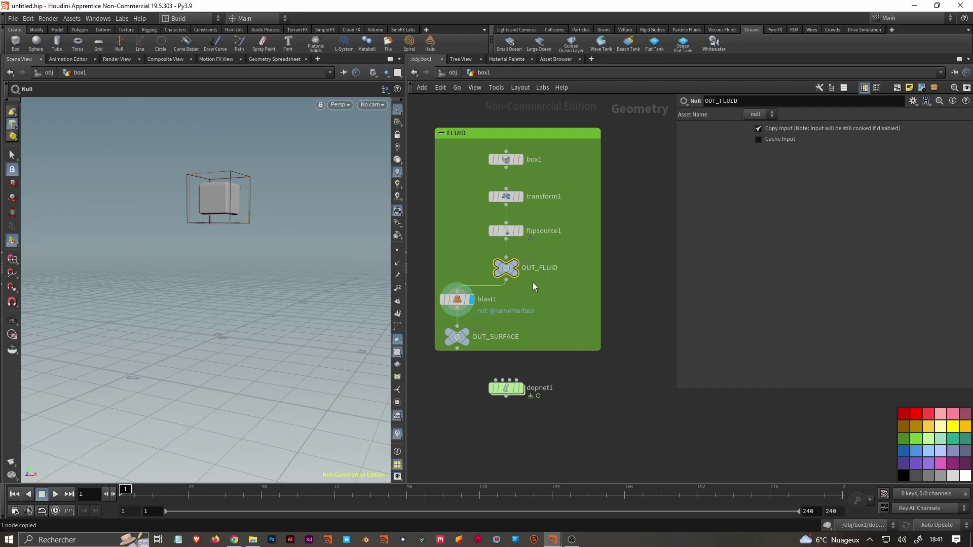
drag(541, 318, 432, 345)
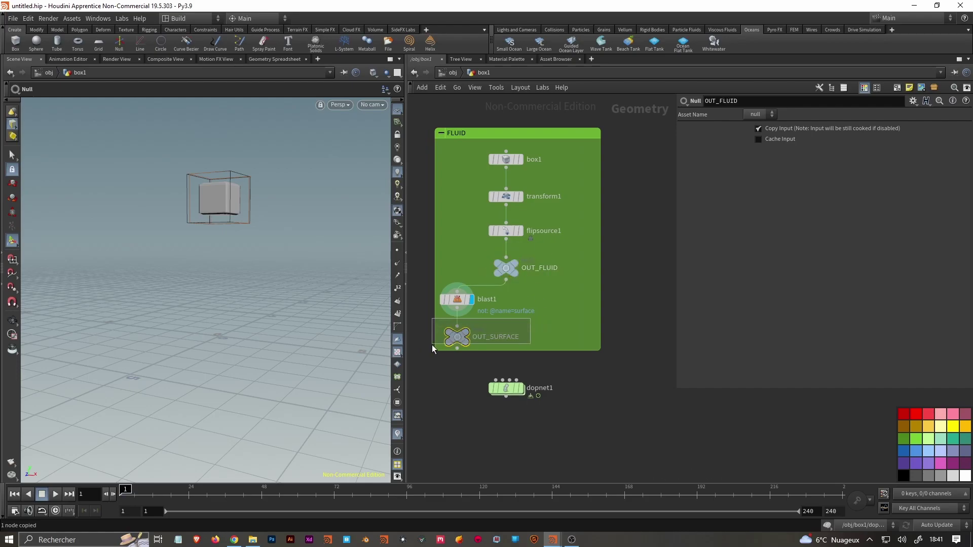
Set flipobject1's Surface Volume to /obj/box1/OUT_SURFACE.
double_click(513, 389)
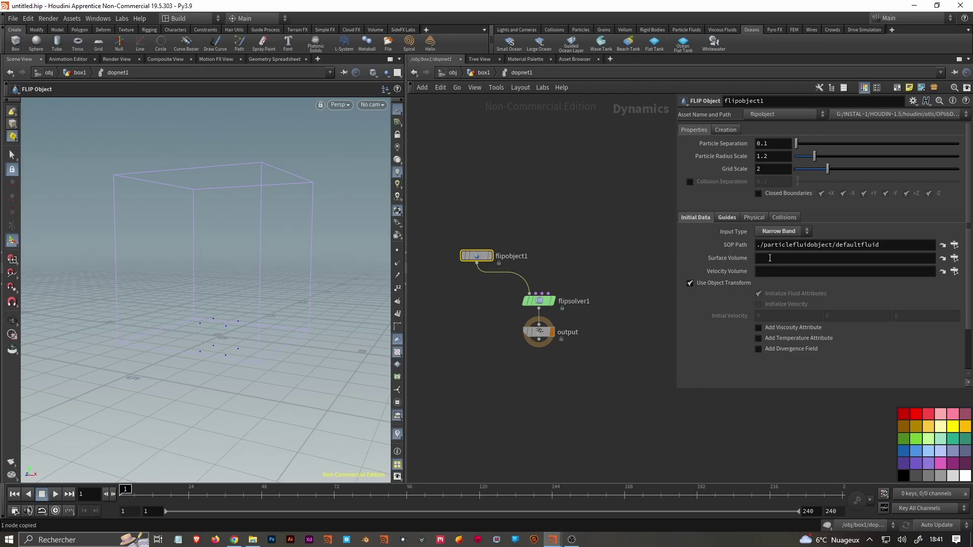
click(770, 258)
text(/obj/box1/OUT_SURFACE)
Set flipobject1's SOP Path to /obj/box1/OUT_FLUID so fluid particles appear.
click(485, 74)
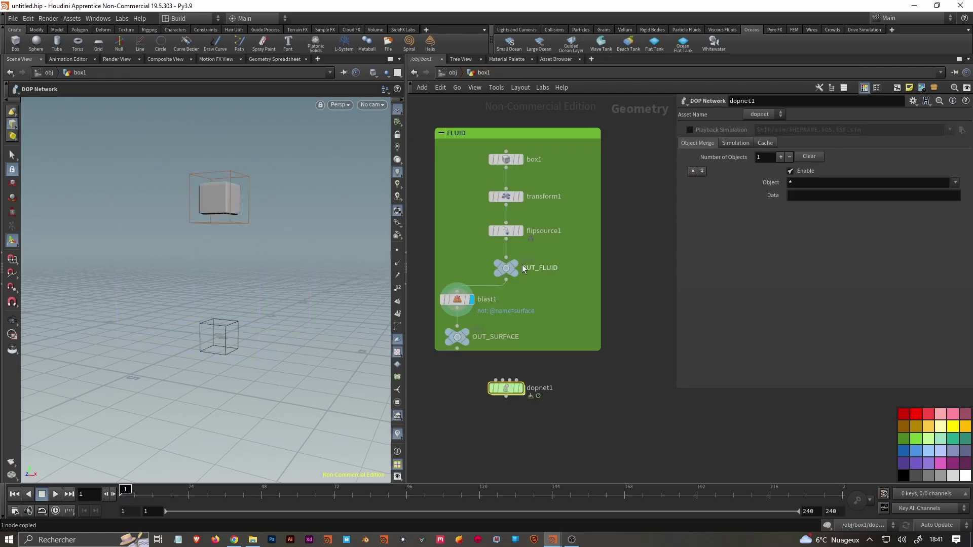
click(506, 267)
key(ctrl+c)
double_click(510, 388)
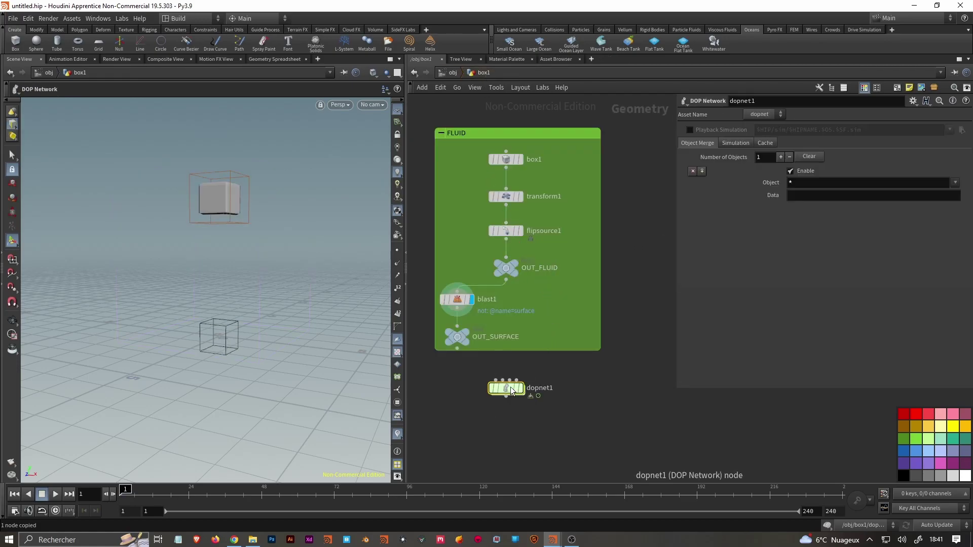
click(791, 245)
key(ctrl+v)
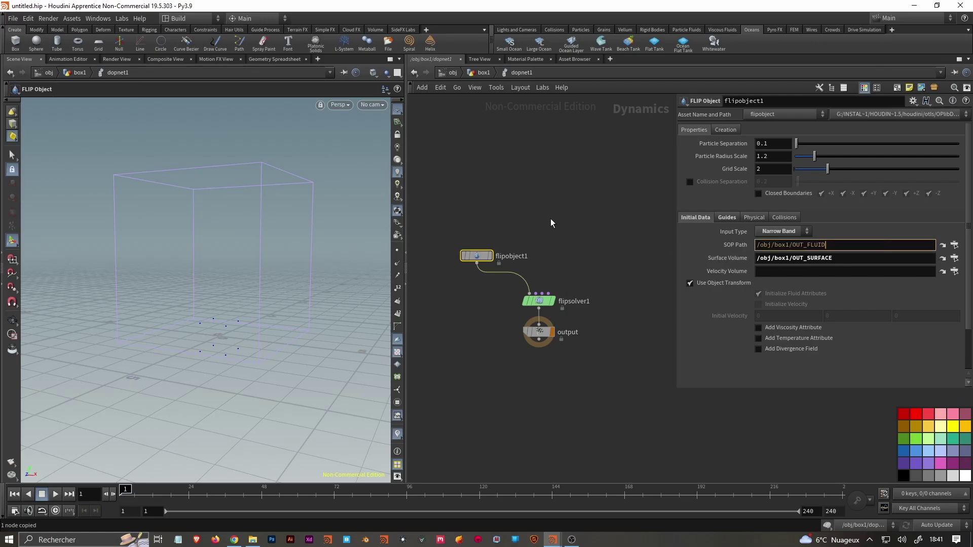
key(Return)
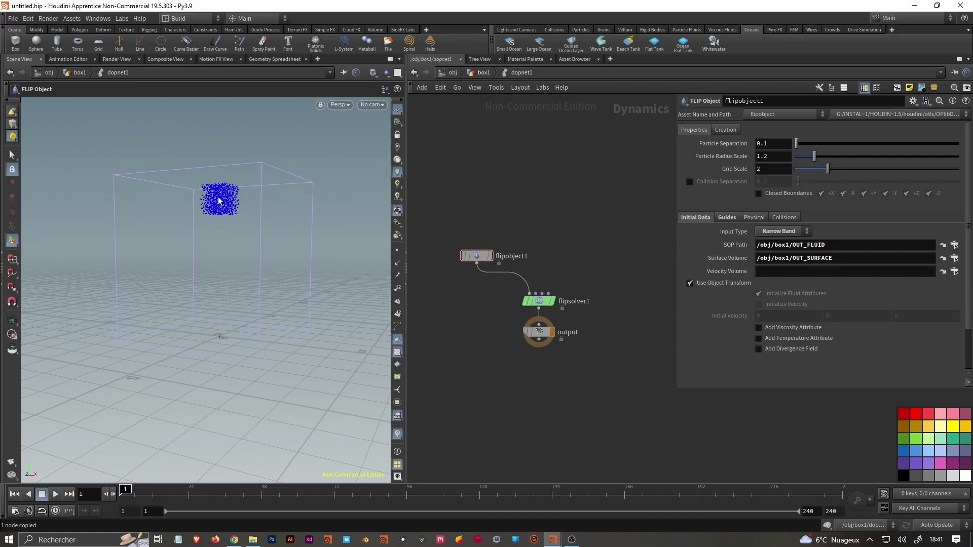
click(477, 255)
click(766, 144)
key(Right)
Link flipobject1's Particle Separation to flipsource1's Voxel Size via relative reference.
click(482, 72)
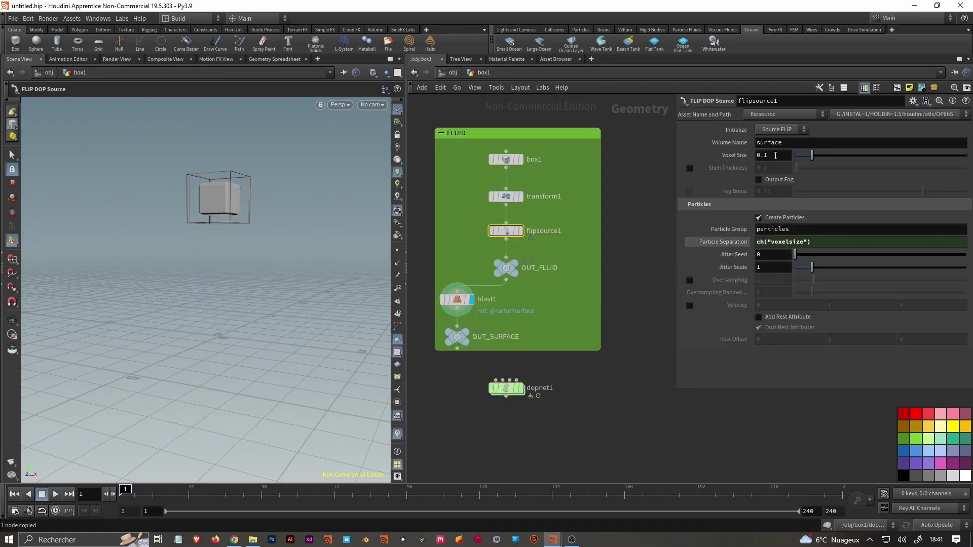
right_click(776, 155)
click(819, 232)
key(Return)
right_click(768, 144)
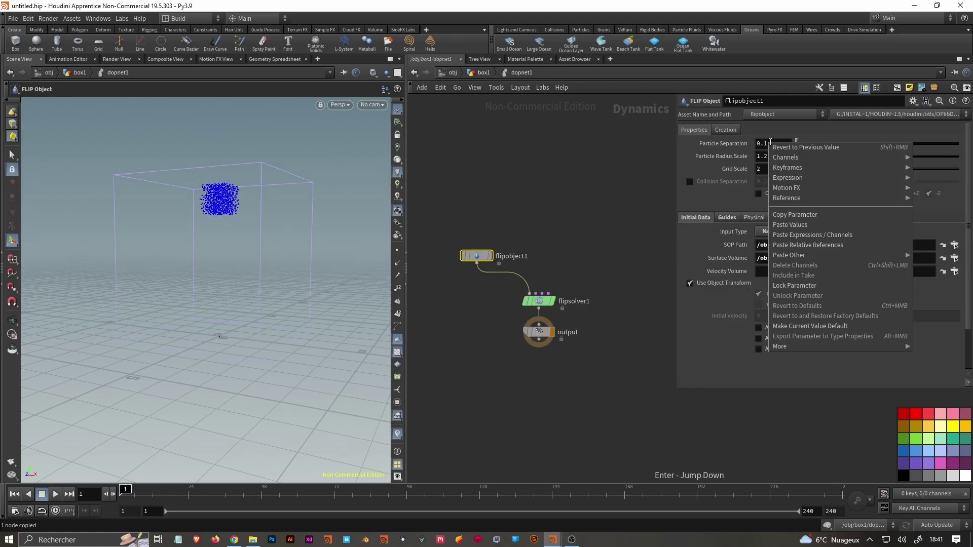
click(823, 245)
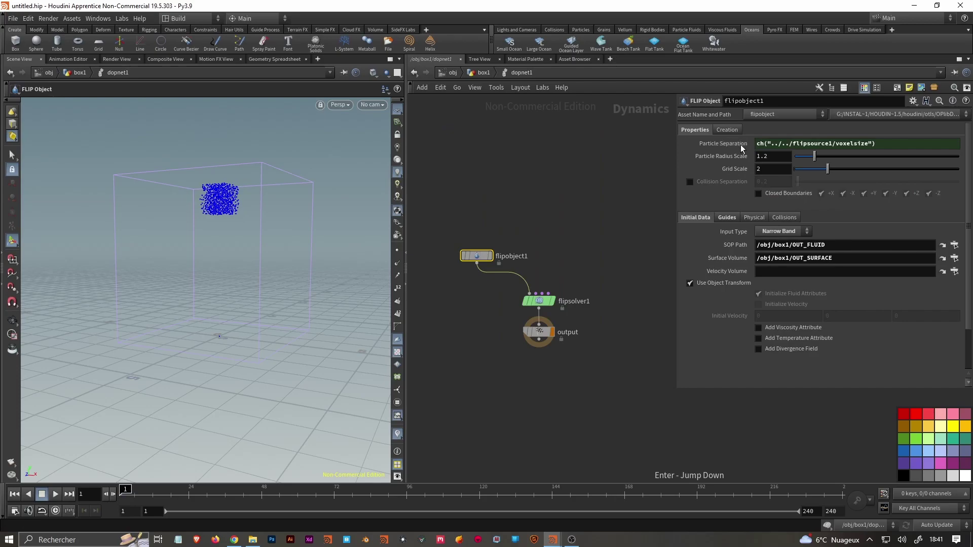
Set Particle Separation to 0.05 and briefly play the simulation.
click(777, 144)
text(0.05)
key(Return)
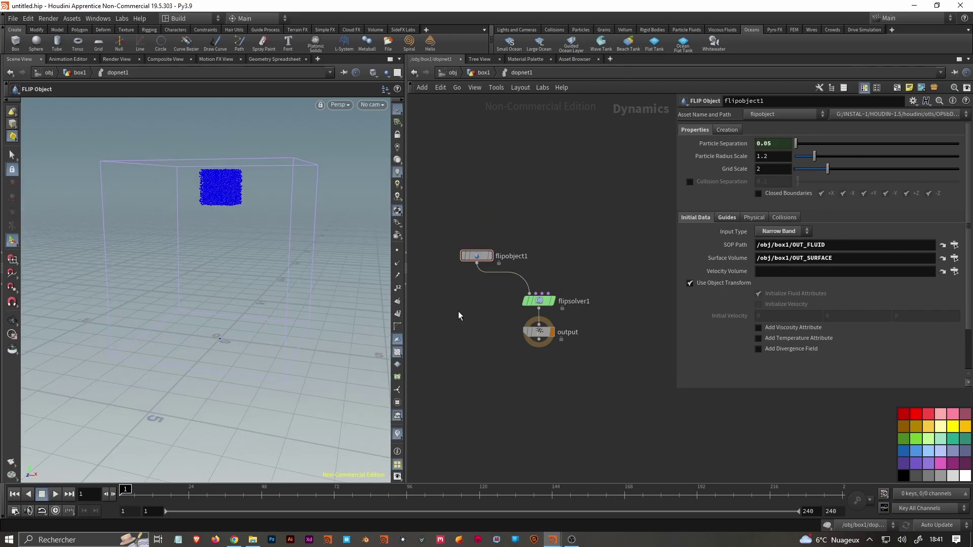
key(Up)
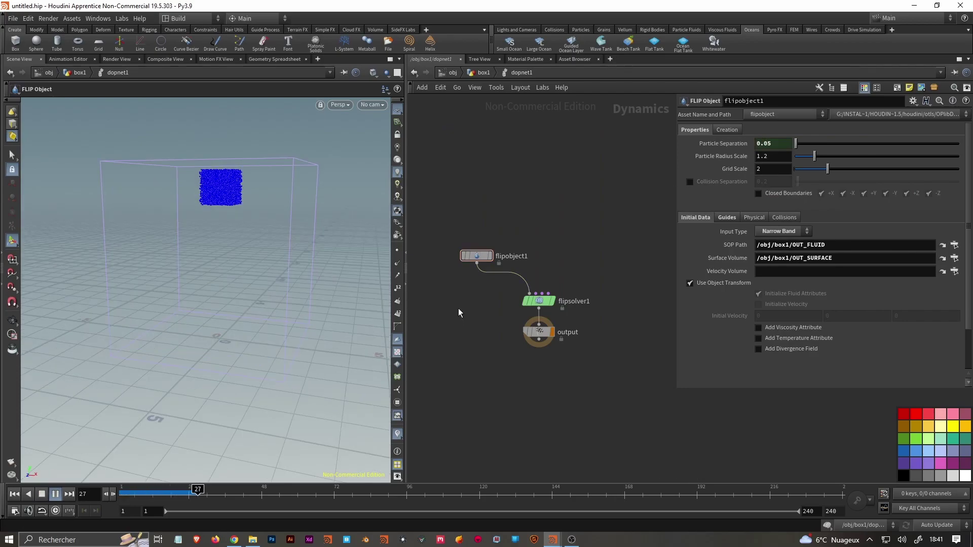
key(ctrl+Up)
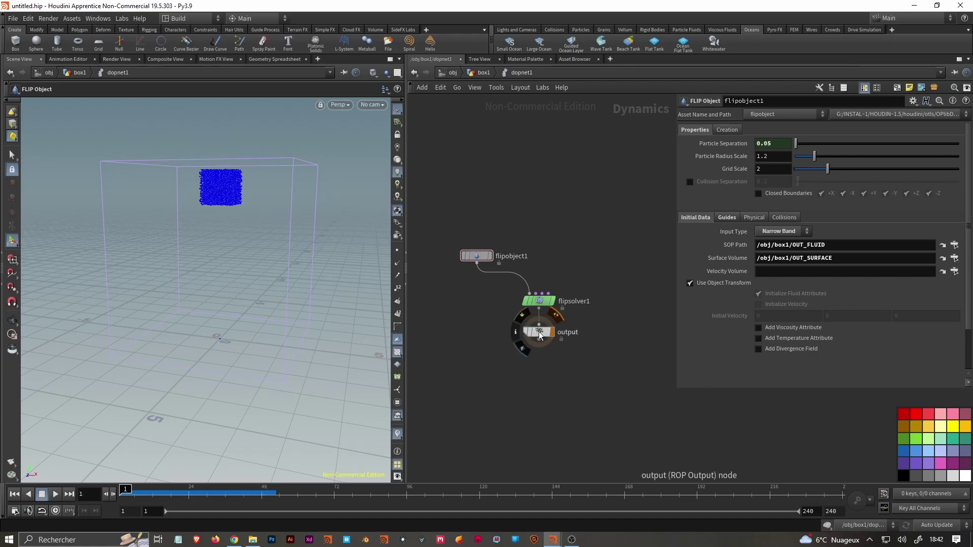
Insert a Gravity Force (Y -9.80665) between flipsolver1 and output and play the fall.
drag(539, 330, 539, 354)
key(Tab)
text(gra)
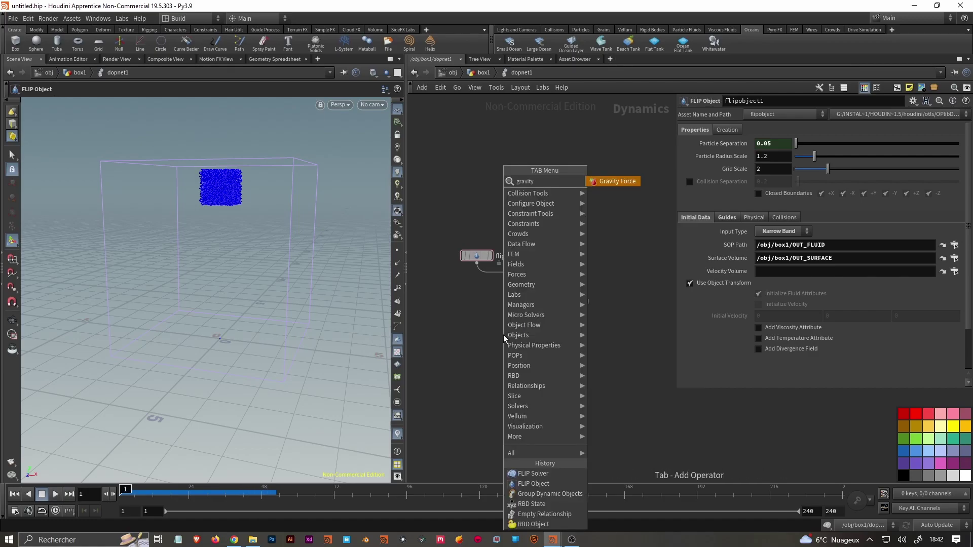
key(Return)
click(542, 341)
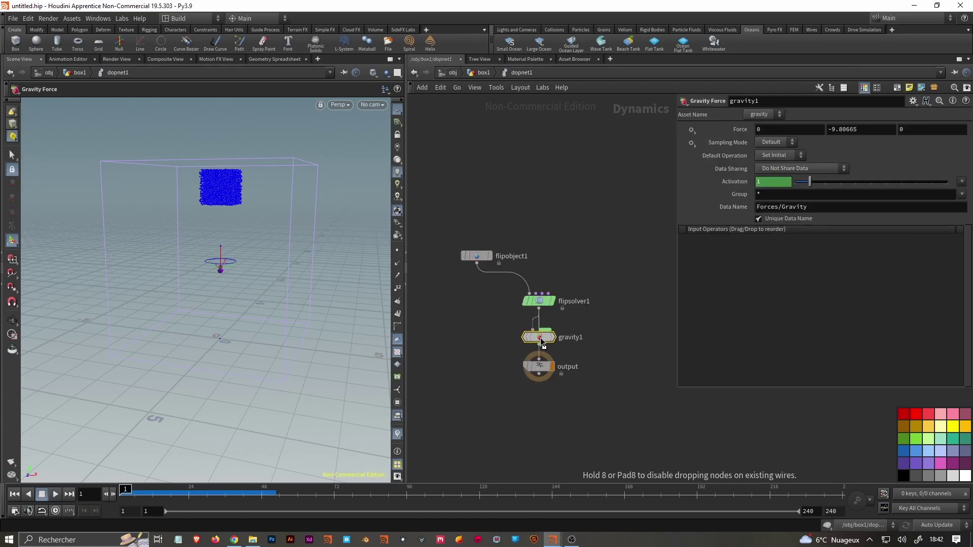
key(Up)
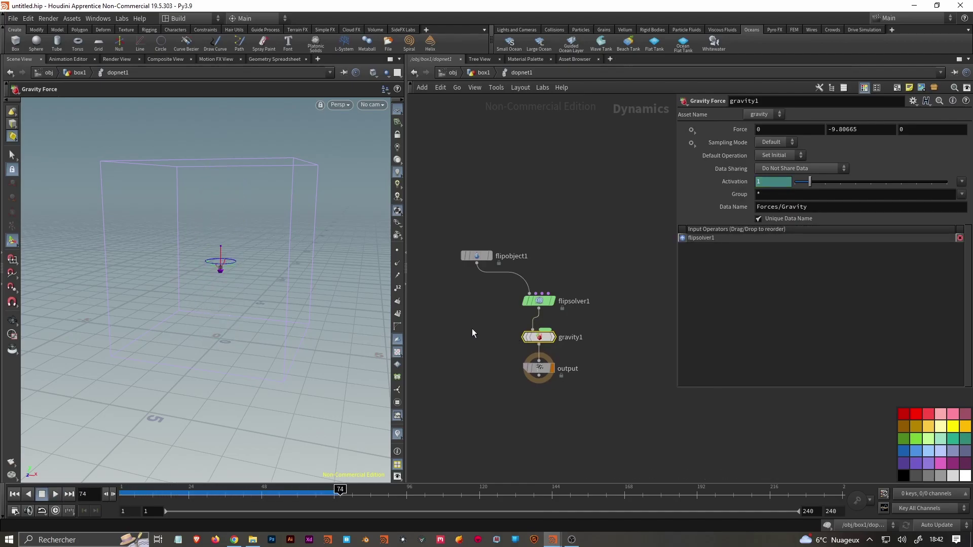
key(ctrl+Up)
drag(218, 326, 226, 330)
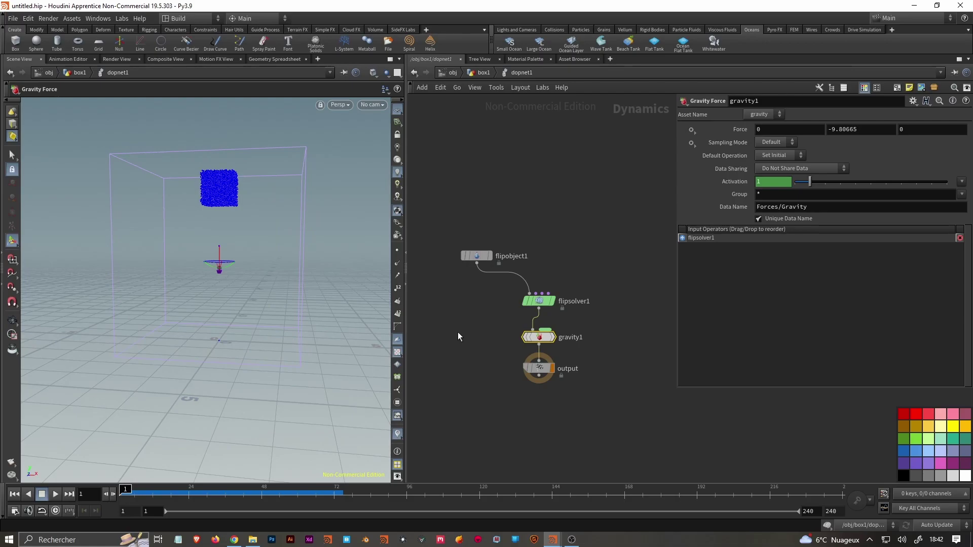
Turn on Closed Boundaries for flipobject1 and play the fluid sloshing in the box.
click(539, 301)
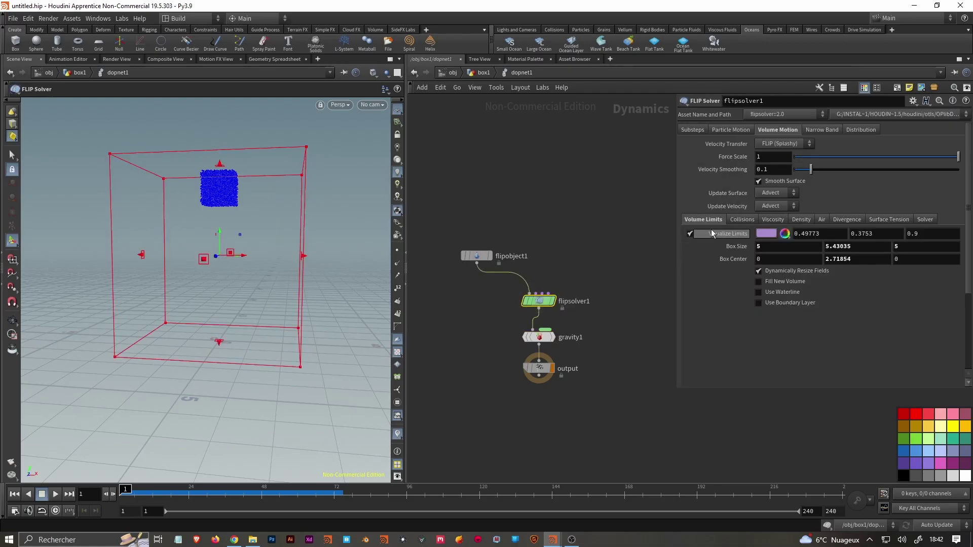
click(817, 130)
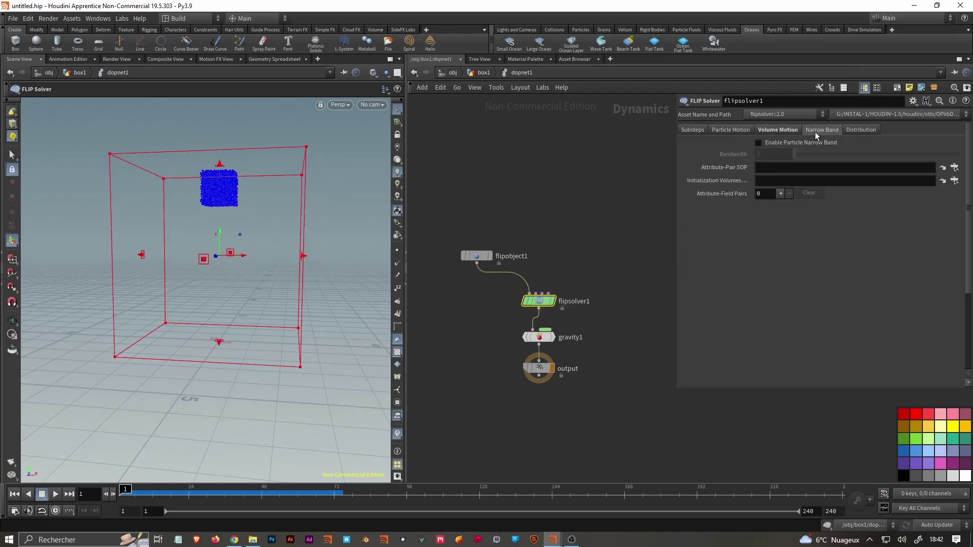
click(872, 130)
drag(536, 197, 438, 274)
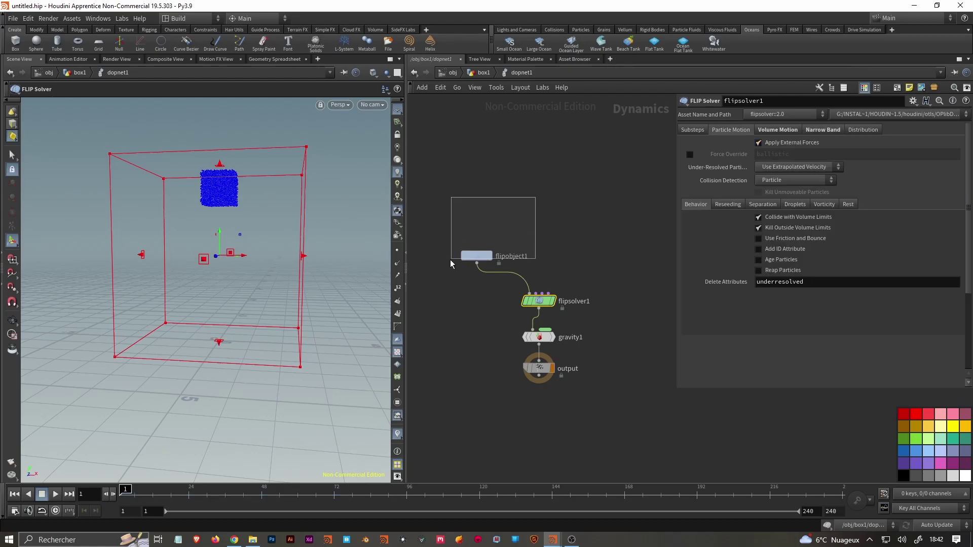
click(758, 195)
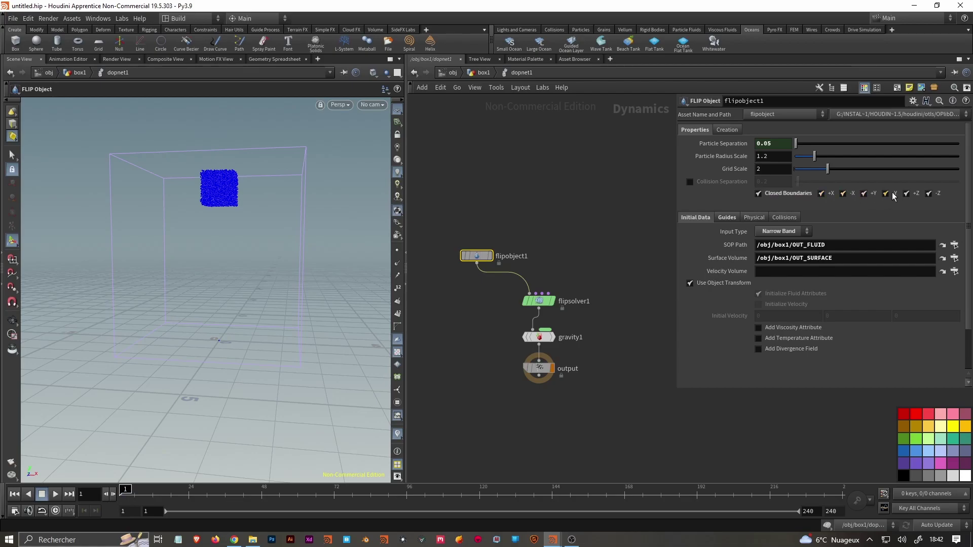
key(Up)
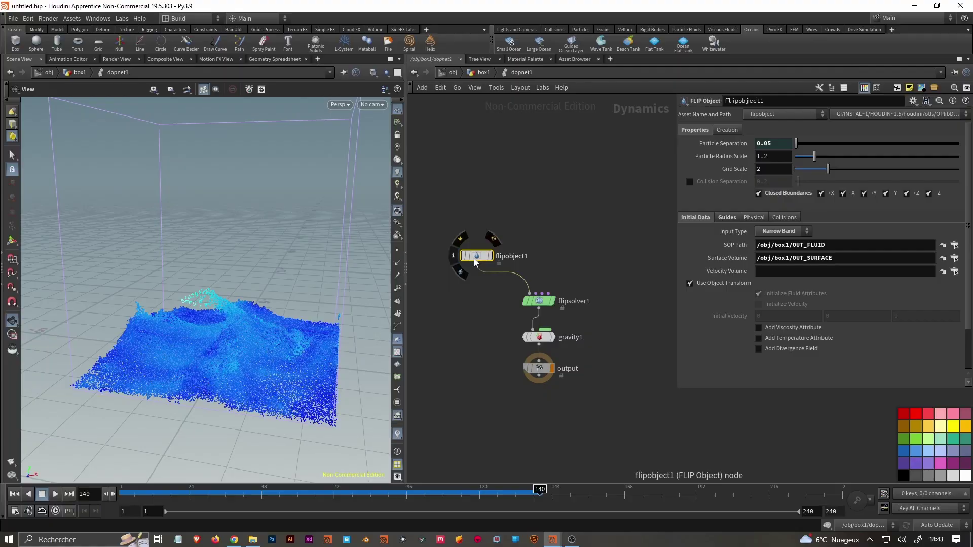
middle_click(476, 261)
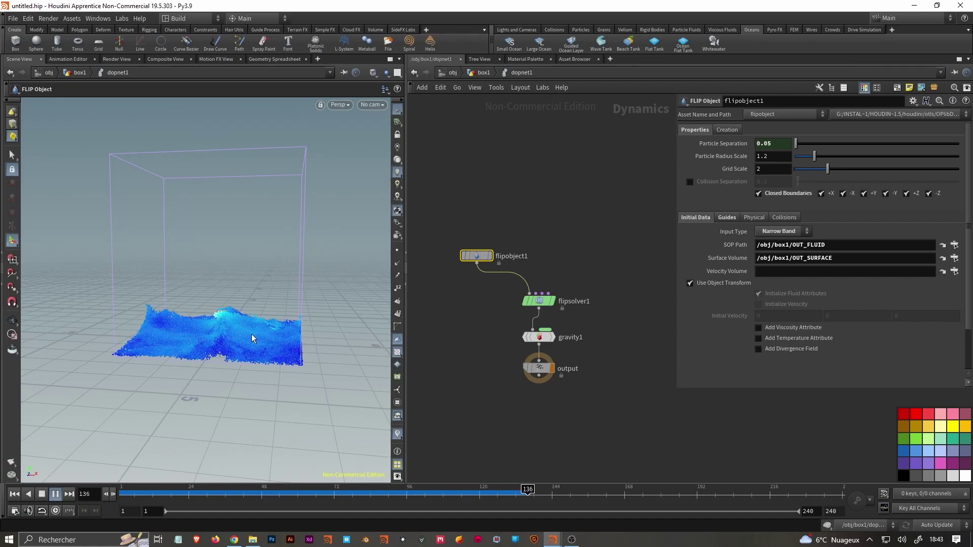
Enable Add Vorticity Attribute under flipsolver1's Particle Motion > Vorticity, then rewind the simulation to frame 1.
key(Escape)
key(Escape)
mouse_move(219, 319)
mouse_down()
mouse_move(235, 339)
mouse_move(187, 317)
mouse_up()
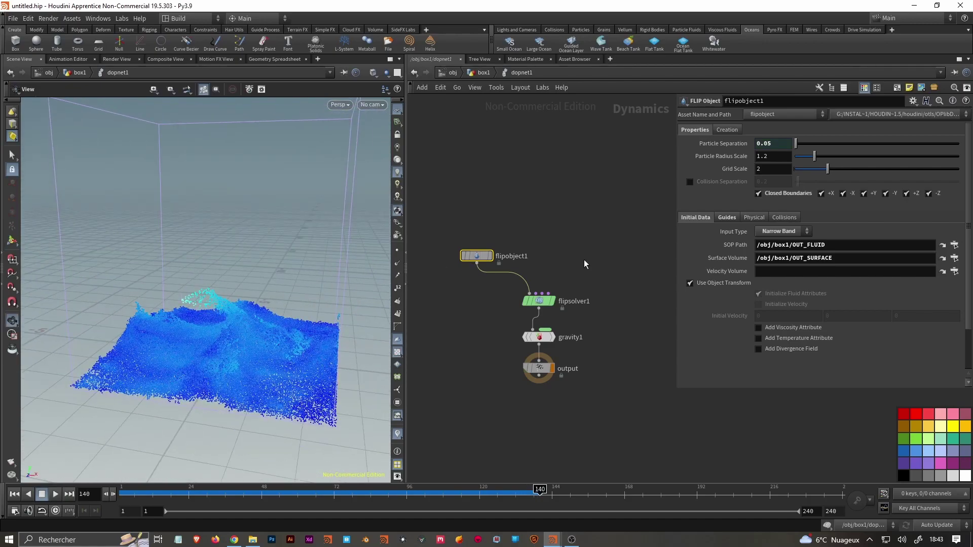
click(555, 300)
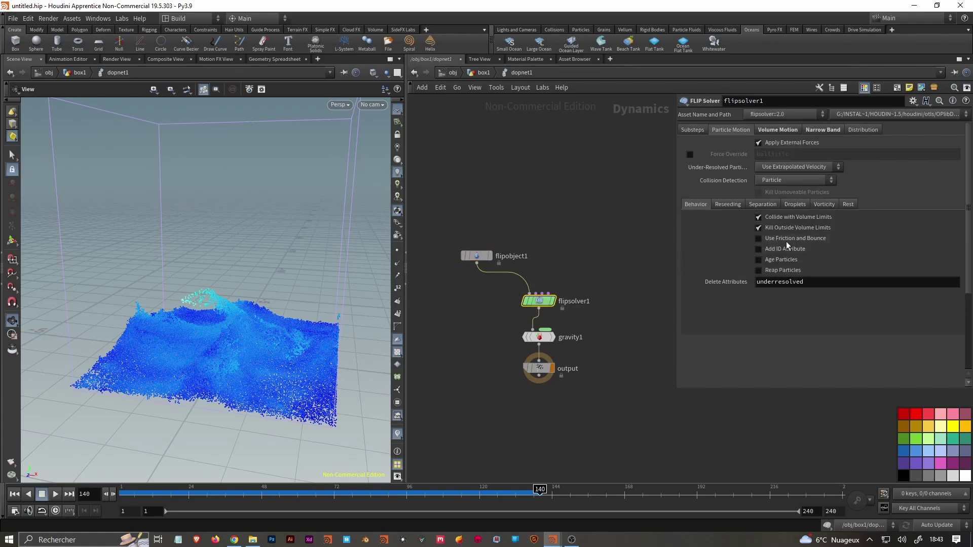
click(821, 203)
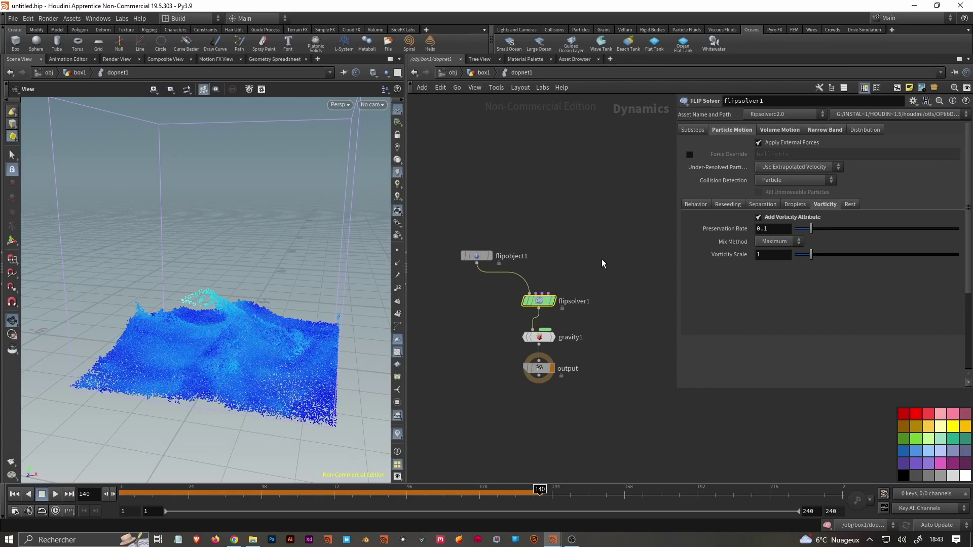
key(ctrl+Up)
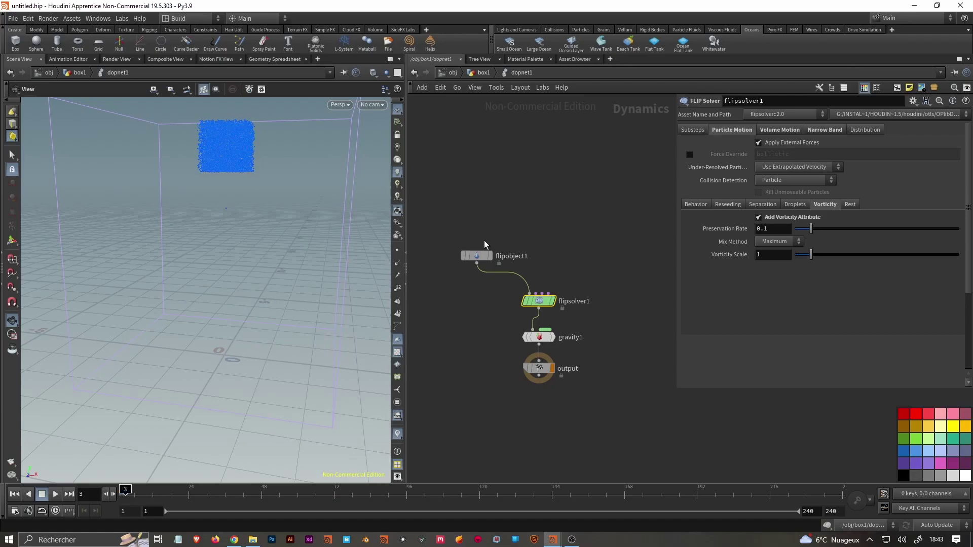
middle_click(477, 257)
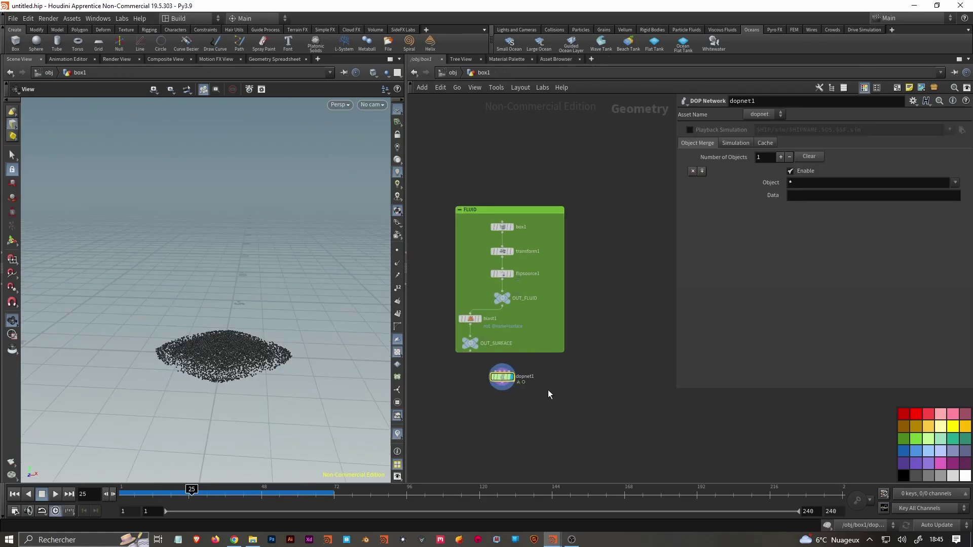
Add a DOP Import Fields node with a file cache, pointing its DOP Network at ../dopnet1.
key(Tab)
text(dop i)
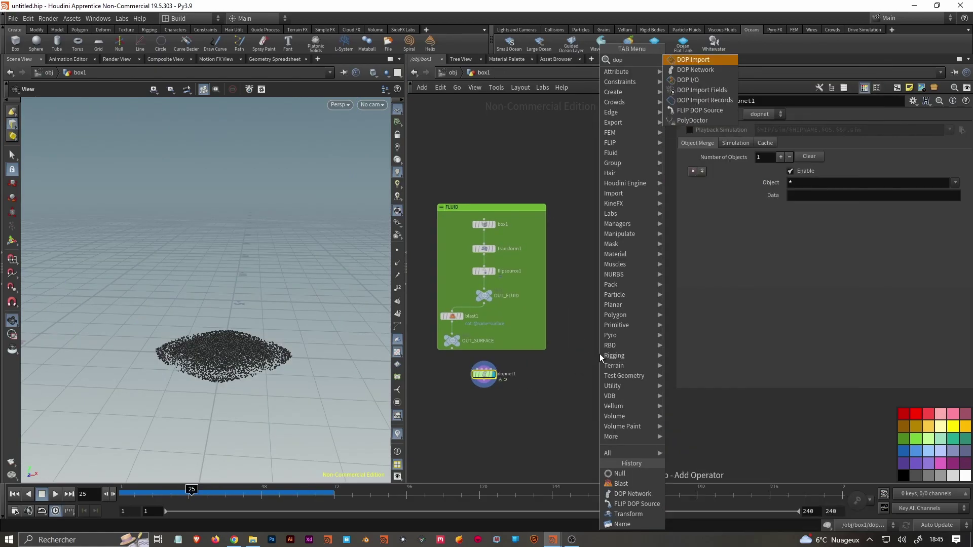
key(Return)
click(600, 354)
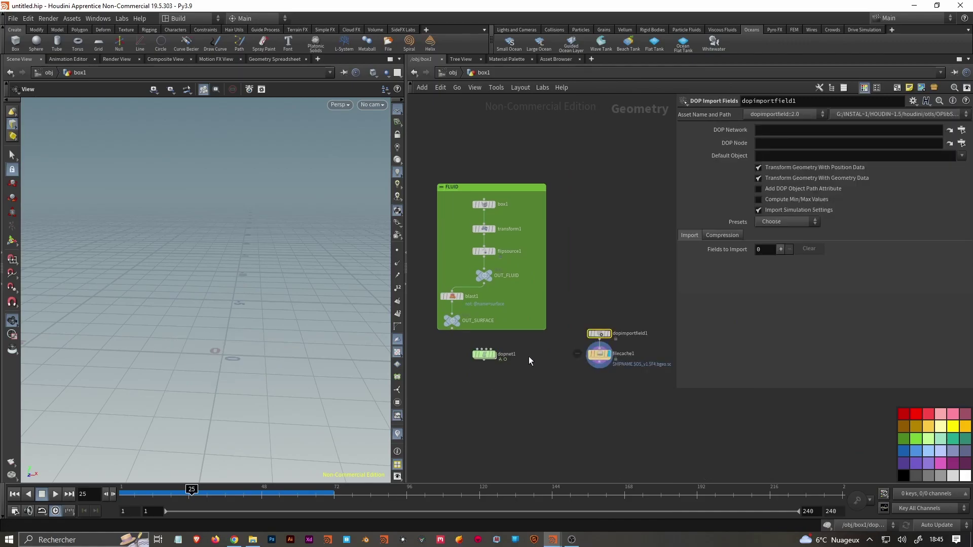
drag(484, 354, 811, 130)
double_click(484, 354)
Set flipobject1's path as the DOP Node and apply the FLIP Fluid import preset.
click(474, 255)
key(ctrl+c)
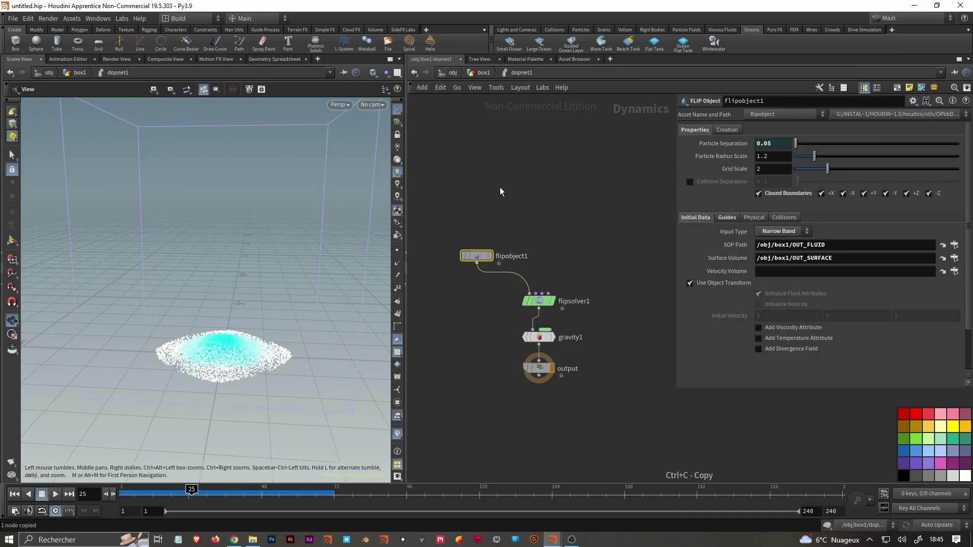
click(482, 72)
click(613, 335)
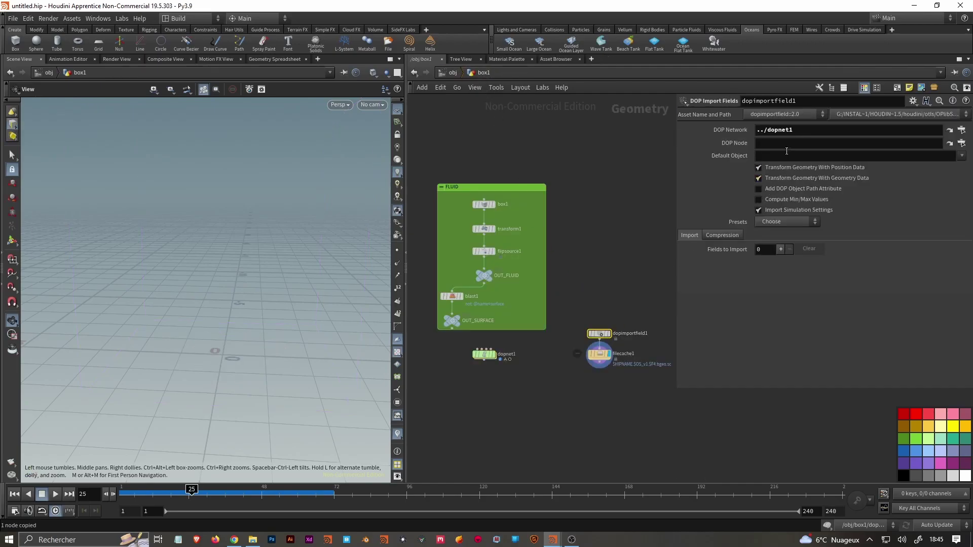
click(786, 144)
key(ctrl+v)
click(776, 222)
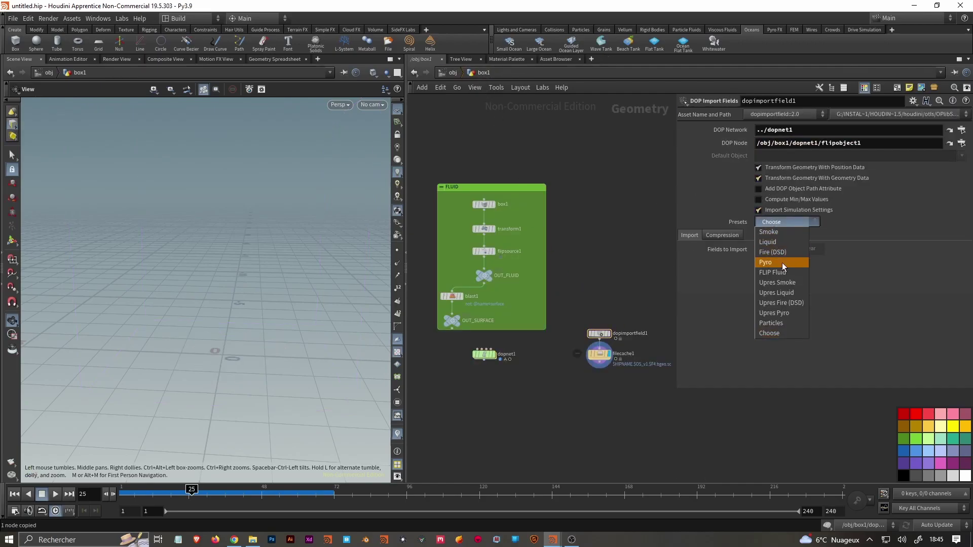
click(776, 272)
middle_click(602, 338)
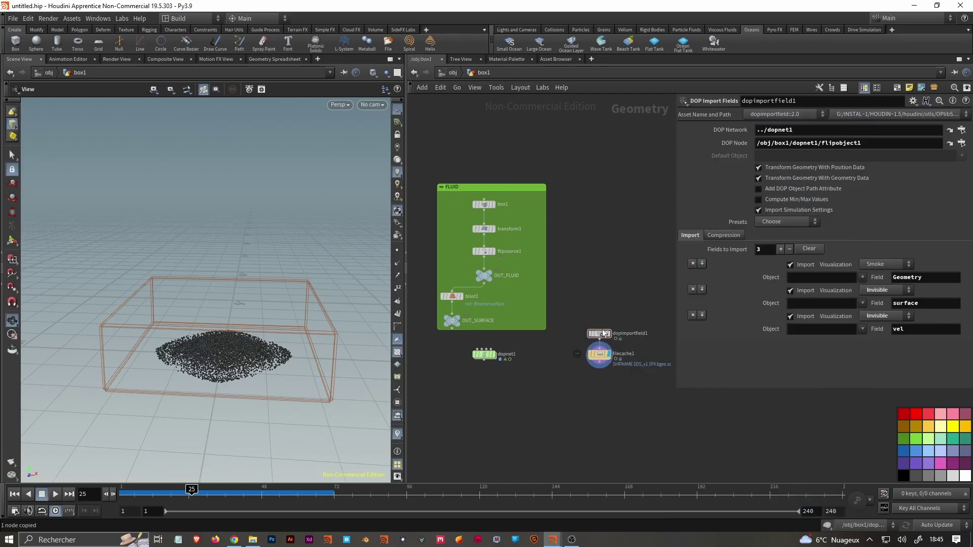
Add a Particle Fluid Surface below filecache1, set to convert to particles.
click(598, 354)
key(Tab)
text(fluid)
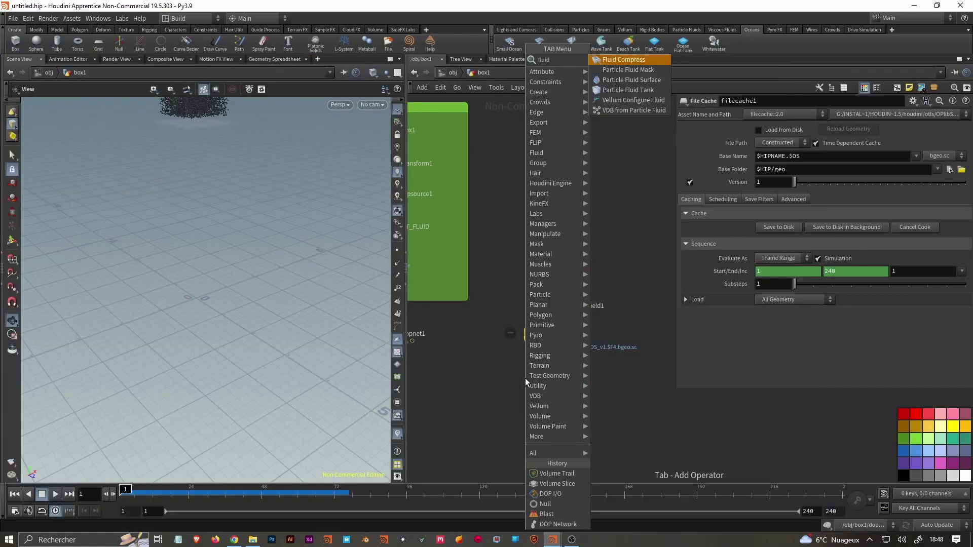
key(Down)
key(Down)
key(Return)
click(539, 381)
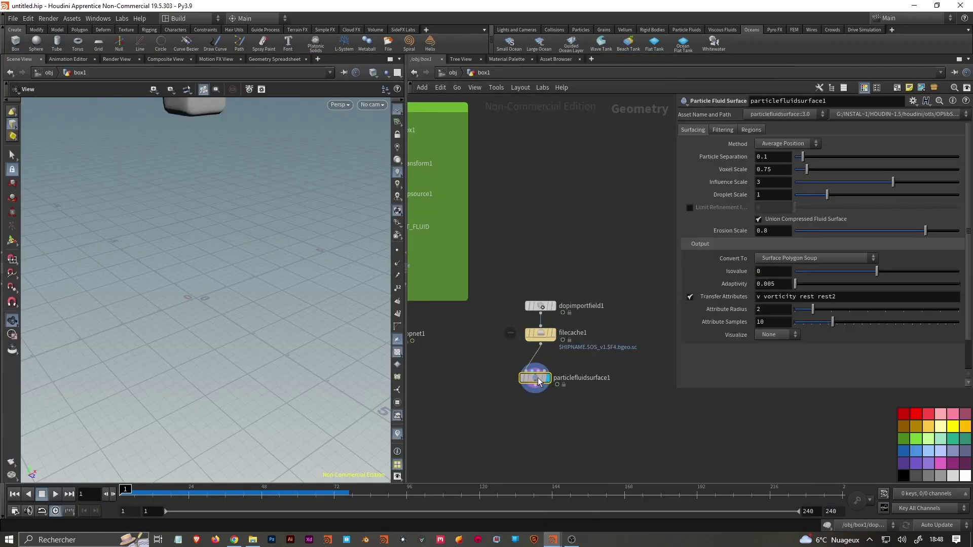
drag(185, 127, 191, 175)
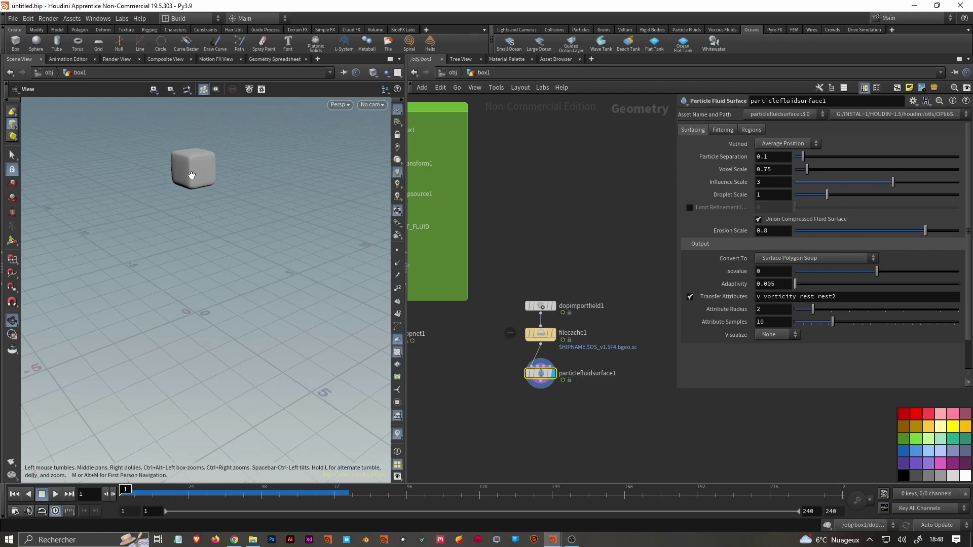
click(775, 258)
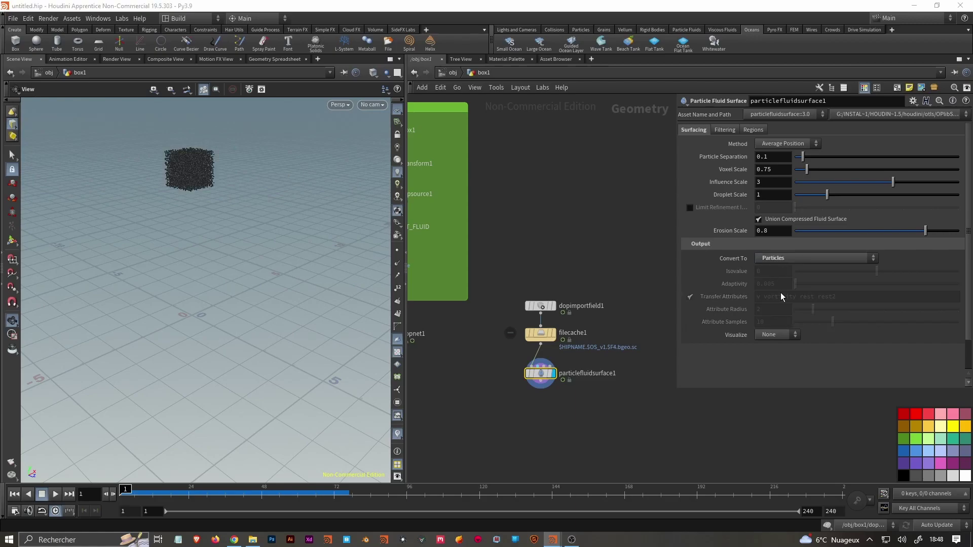
Visualize the particles by velocity, play the simulation, then switch to coloring by vorticity.
click(781, 335)
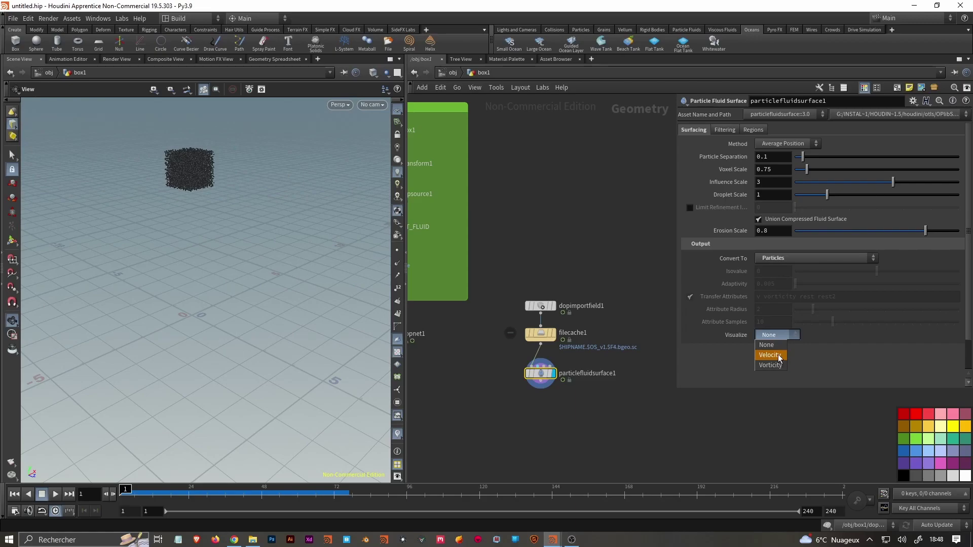
click(780, 356)
key(Up)
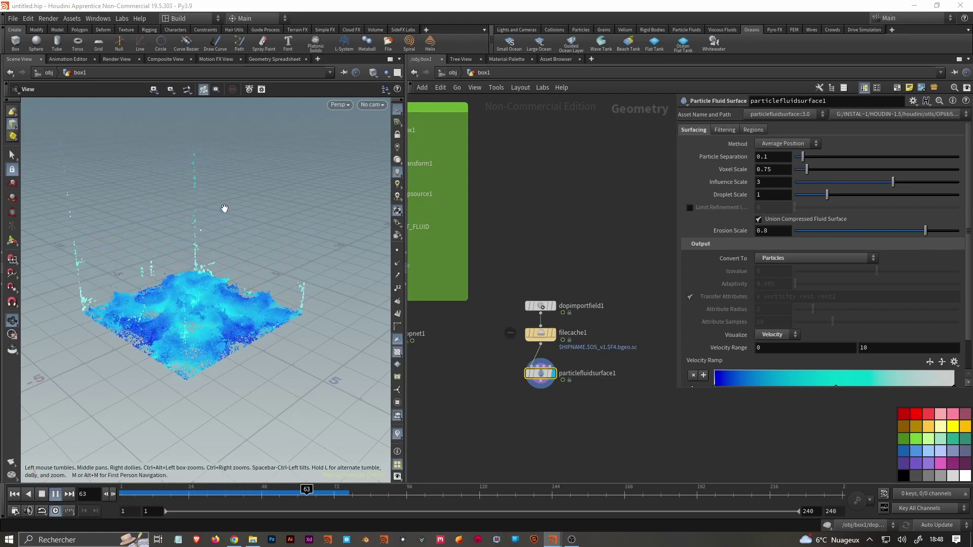
key(Up)
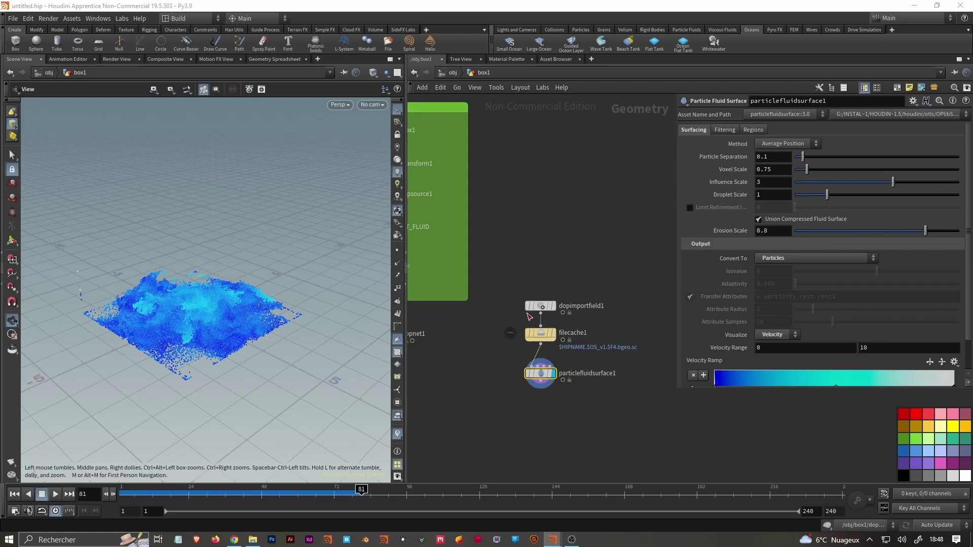
click(776, 334)
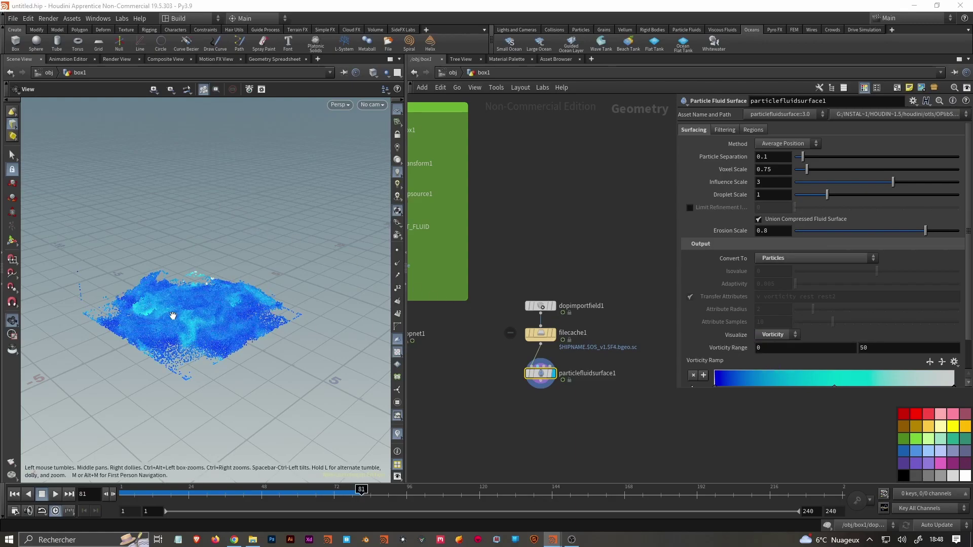
drag(173, 316, 239, 325)
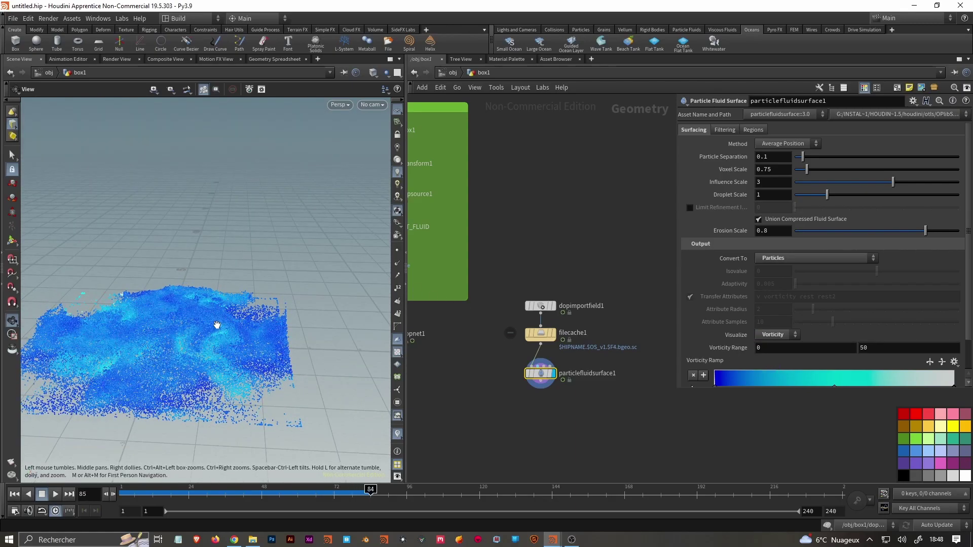
Append a Group Expression node below the Particle Fluid Surface.
key(Down)
key(Return)
click(540, 415)
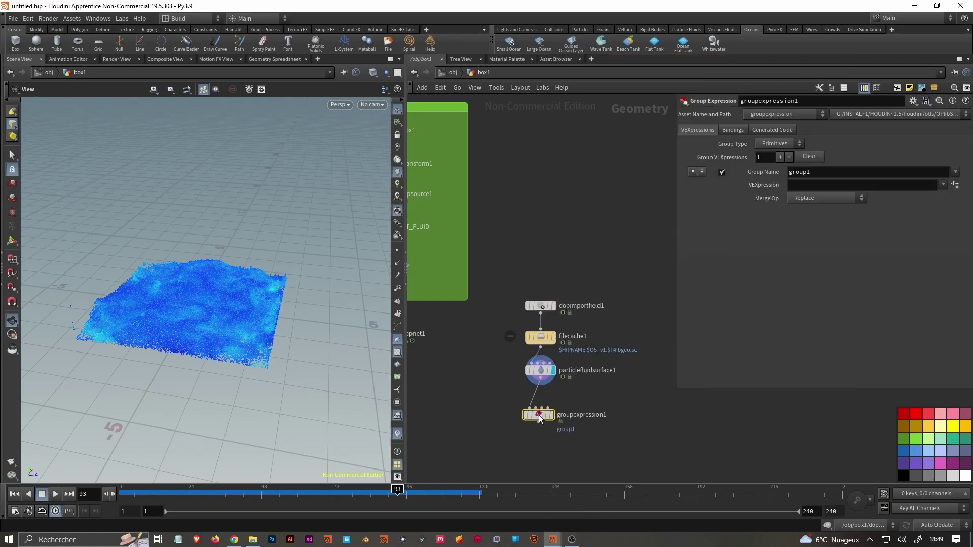
Set groupexpression1 to a Points group named vorticity using the expression vorticity>7.
drag(539, 415, 542, 406)
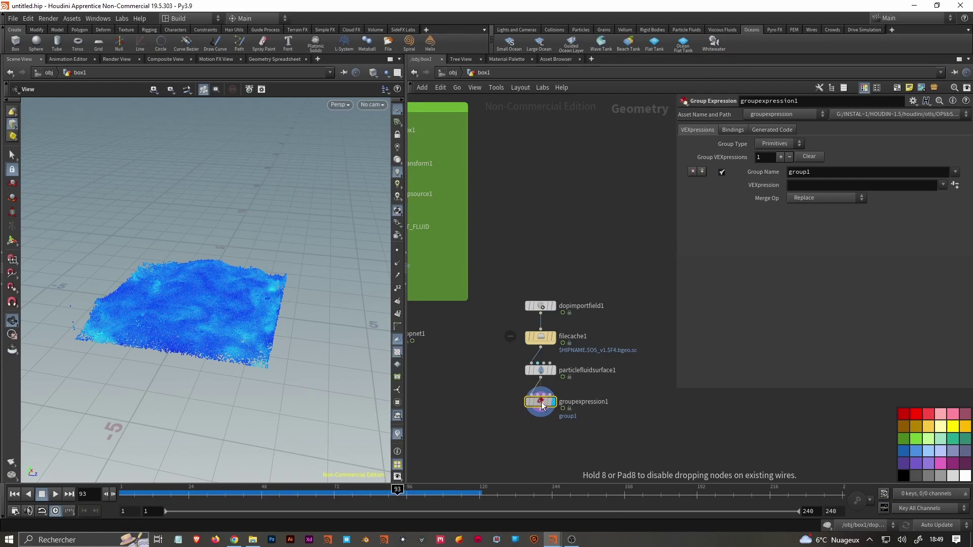
drag(542, 405, 541, 405)
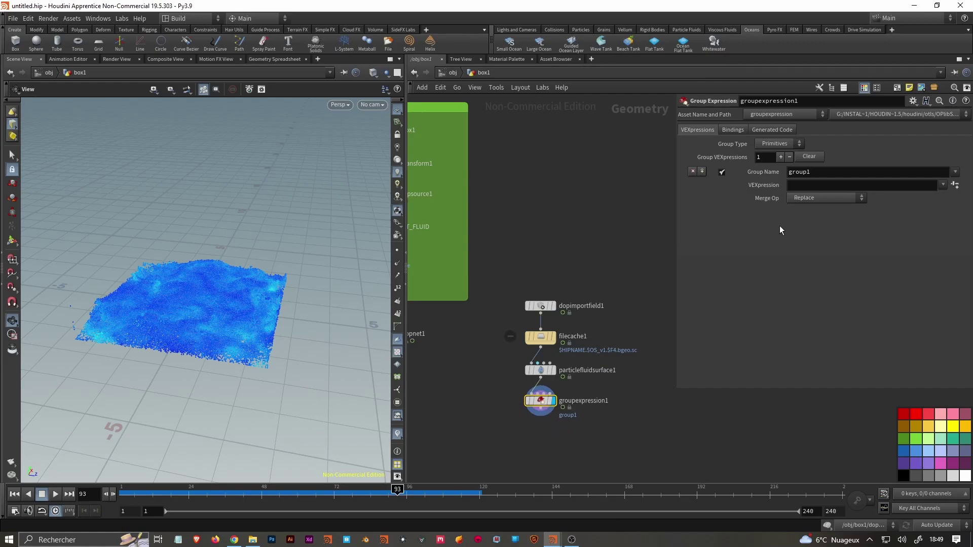
click(779, 143)
click(774, 160)
triple_click(816, 172)
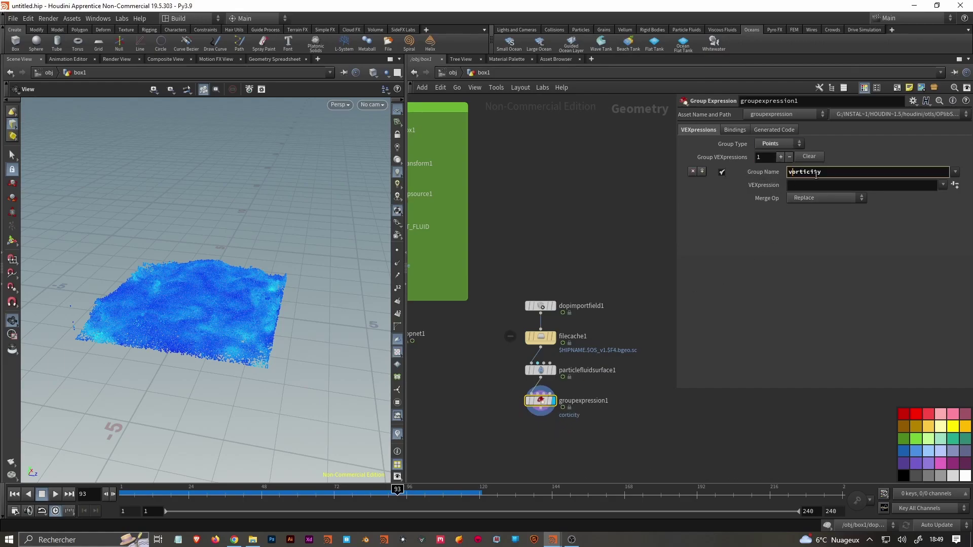
text(vorticity)
key(Return)
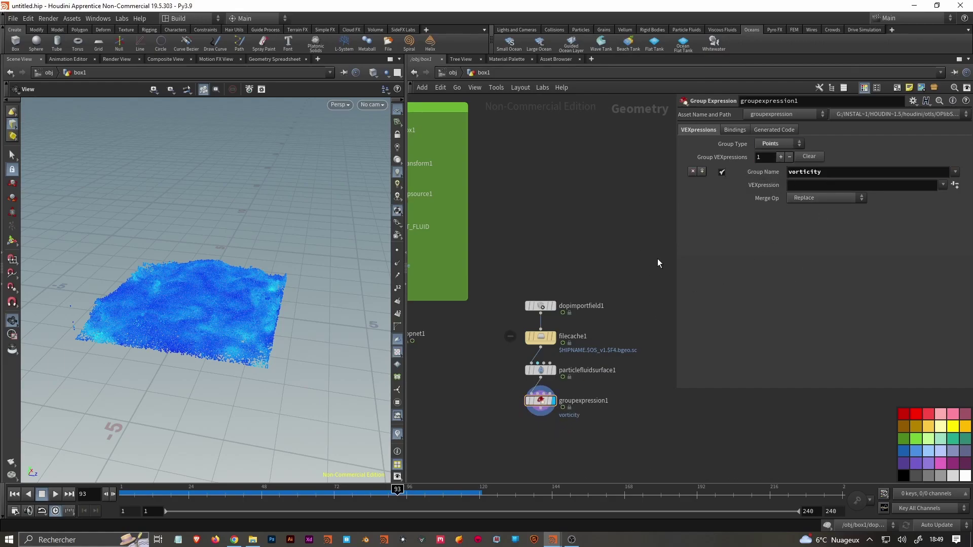
scroll(598, 386, up, 3)
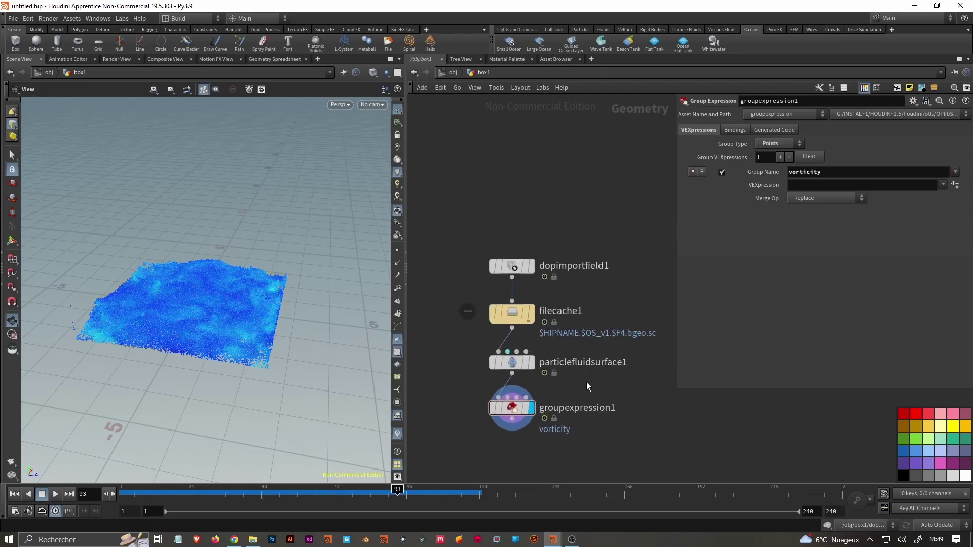
click(808, 185)
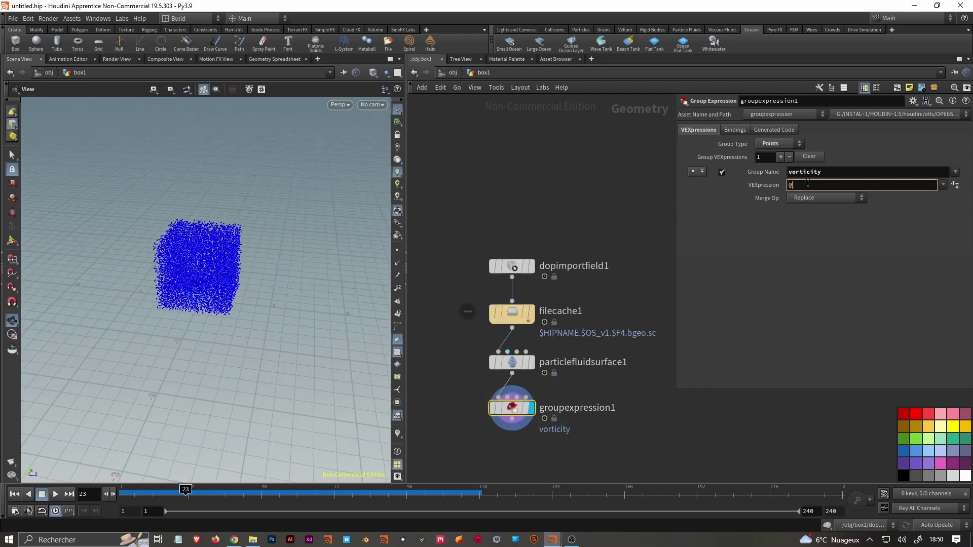
text(vorticity>)
text(7)
key(Return)
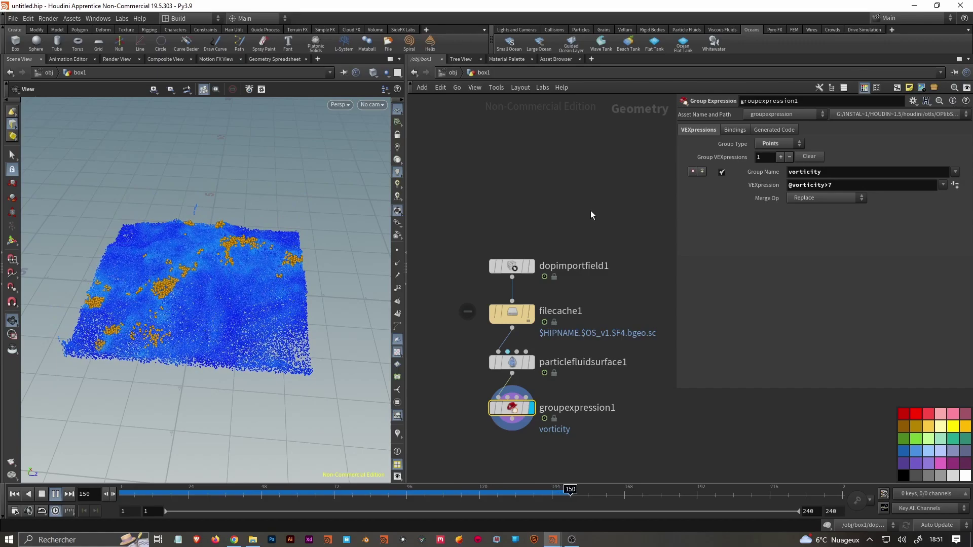
Add a Blast node below the group expression, displayed, with Group set to vorticity.
key(Tab)
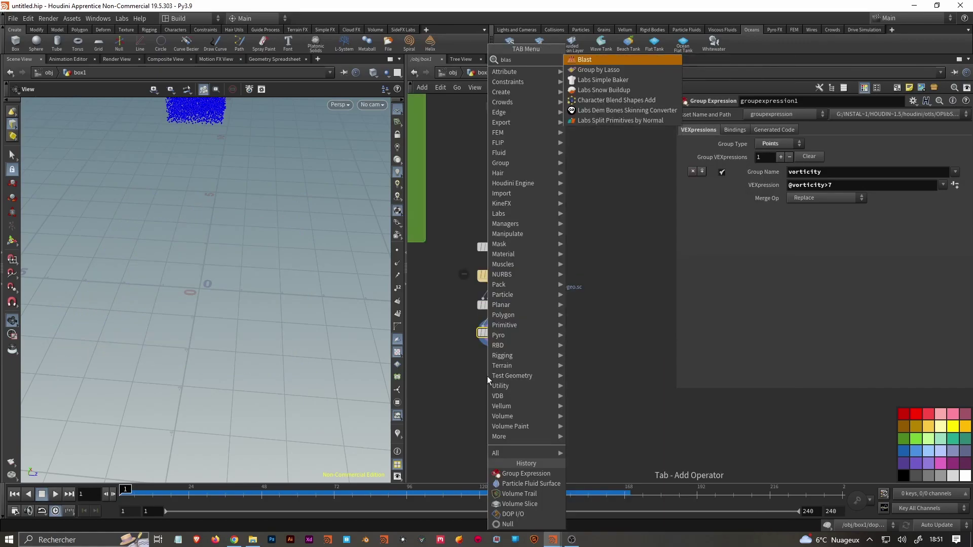
click(488, 376)
click(491, 366)
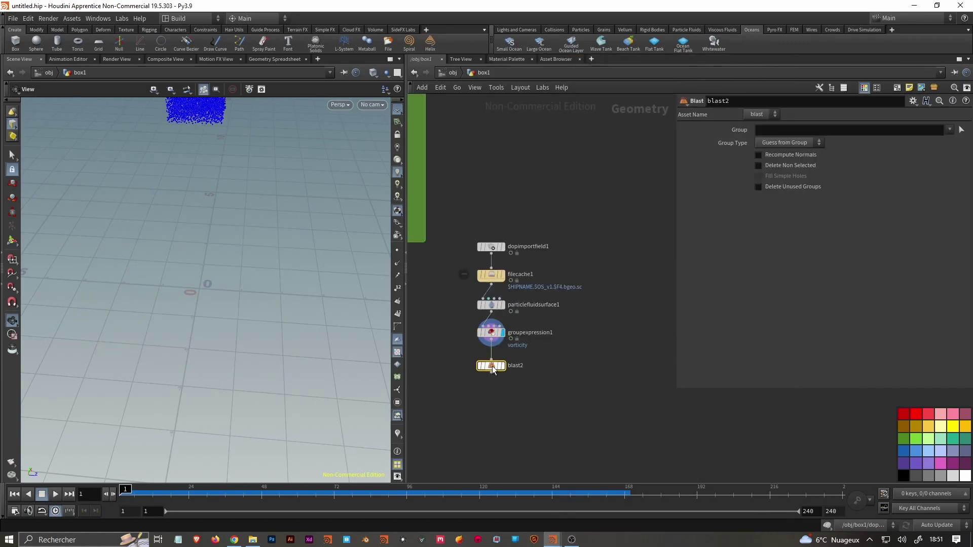
click(950, 129)
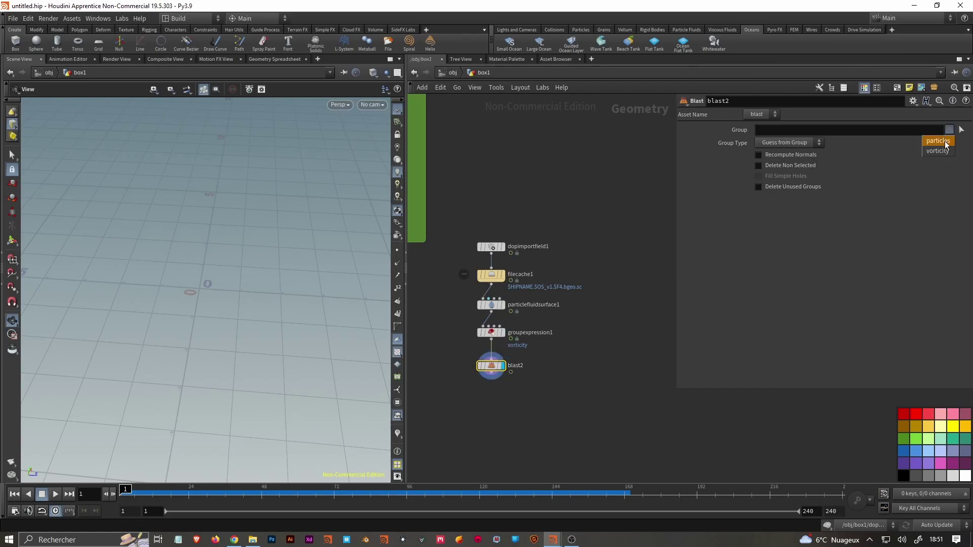
click(937, 148)
drag(491, 366, 491, 359)
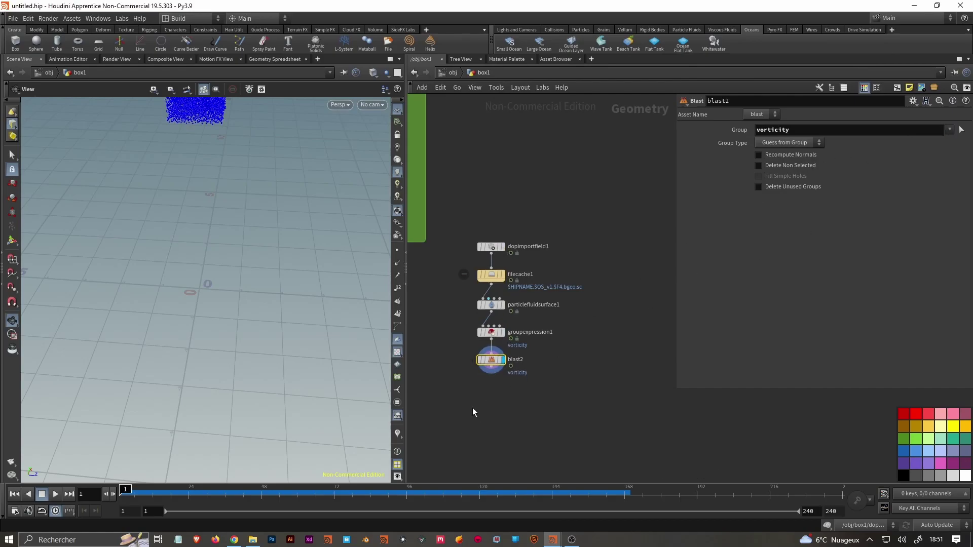
mouse_move(214, 137)
mouse_down()
mouse_move(198, 165)
mouse_move(206, 208)
mouse_up()
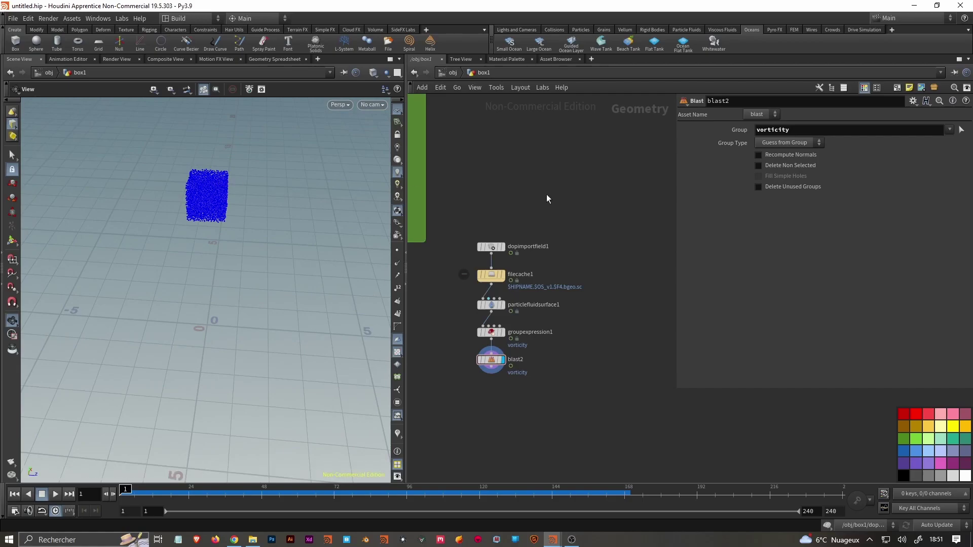
Enable Delete Non Selected to keep only vorticity points, preview playback, then rewind to frame 1.
click(772, 169)
key(Up)
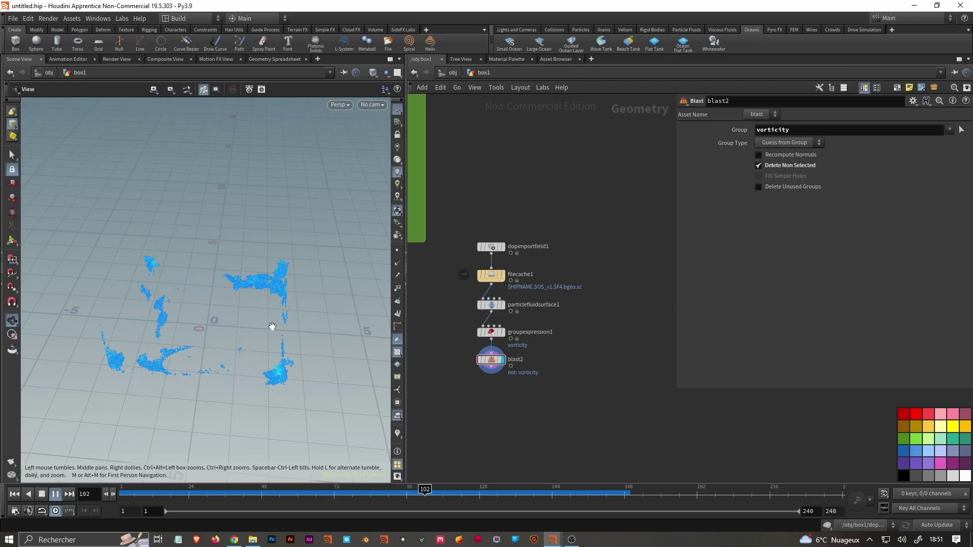
key(ctrl+Up)
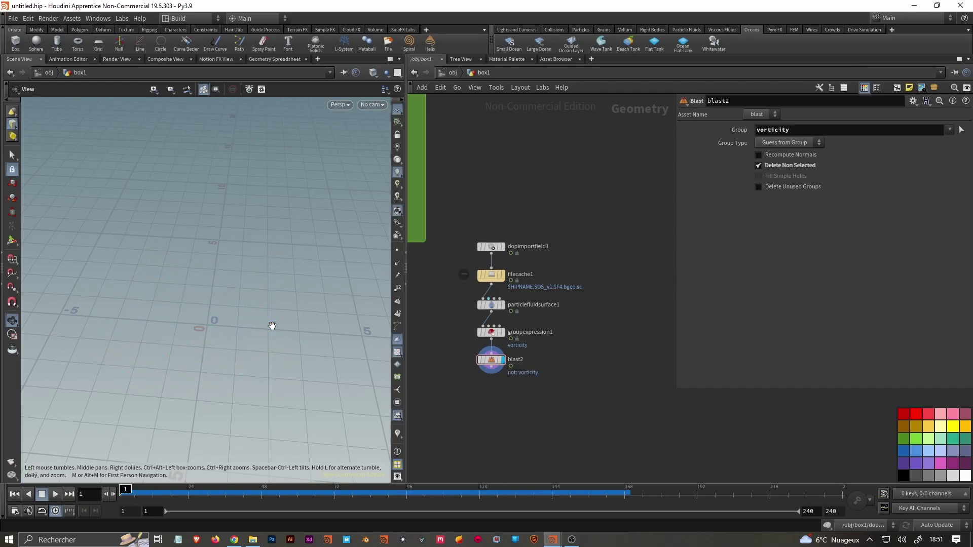
scroll(504, 409, up, 2)
drag(492, 350, 497, 392)
Add a Volume Rasterize Attributes node below the Blast and display it.
key(Tab)
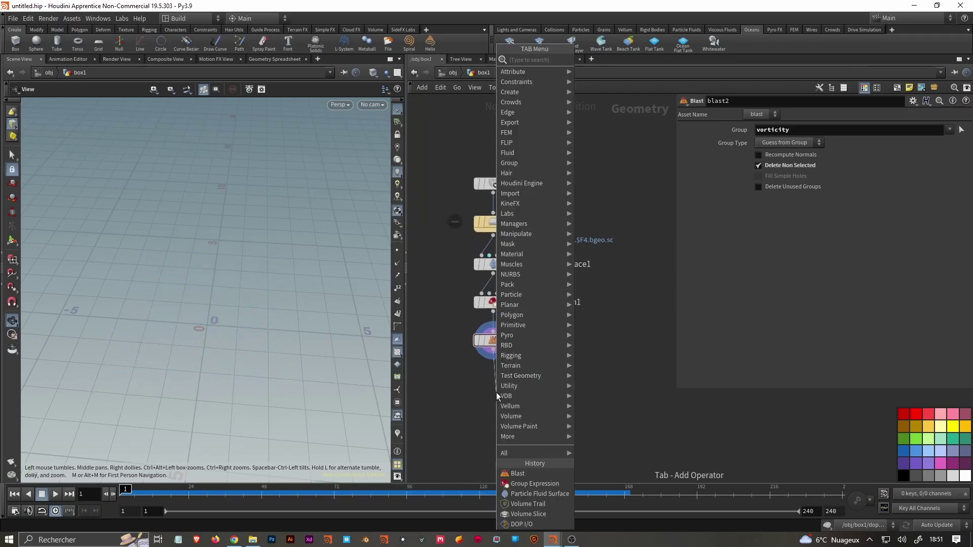
text(volume rasterize)
key(Return)
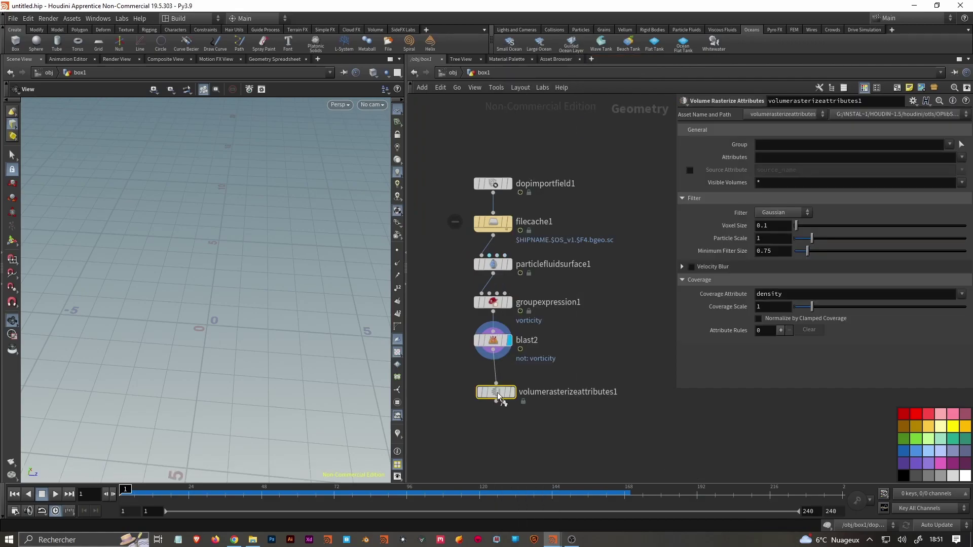
click(497, 392)
drag(496, 392, 493, 373)
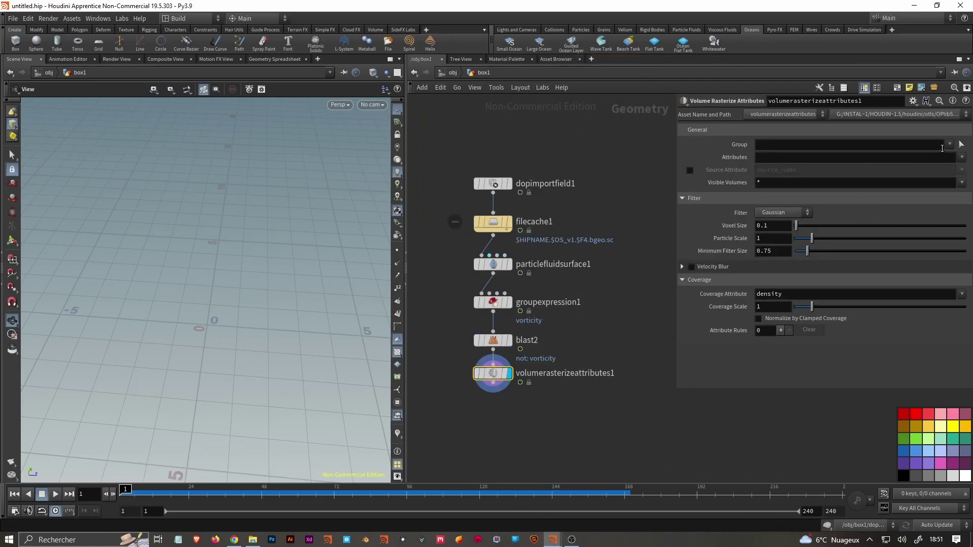
Rasterize the vorticity attribute and play to preview the resulting smoke volume.
click(942, 157)
click(962, 158)
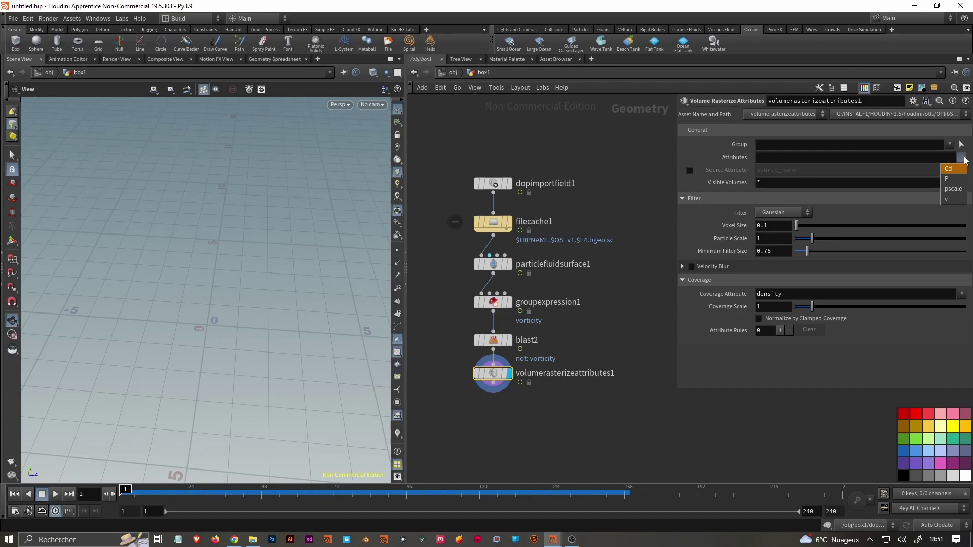
click(949, 161)
click(926, 159)
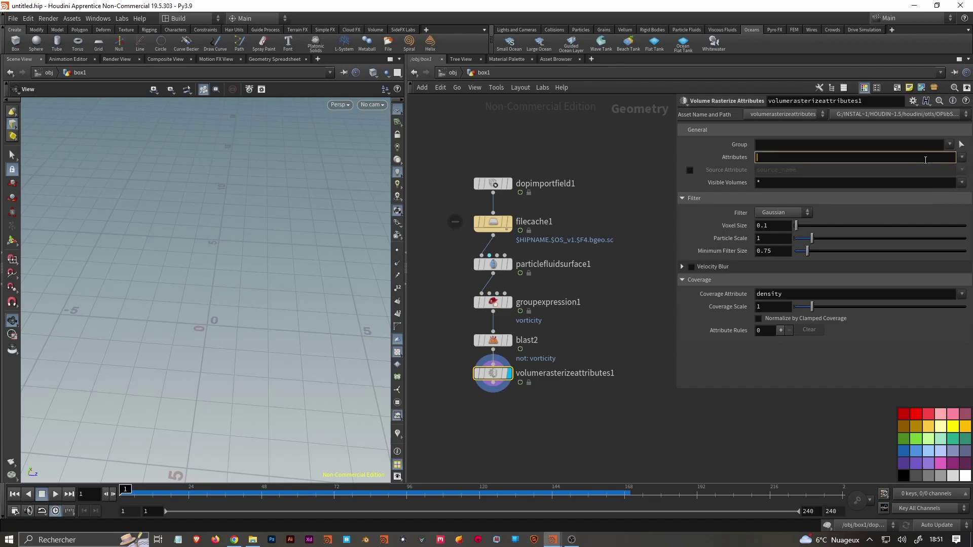
text(vorticity)
key(Return)
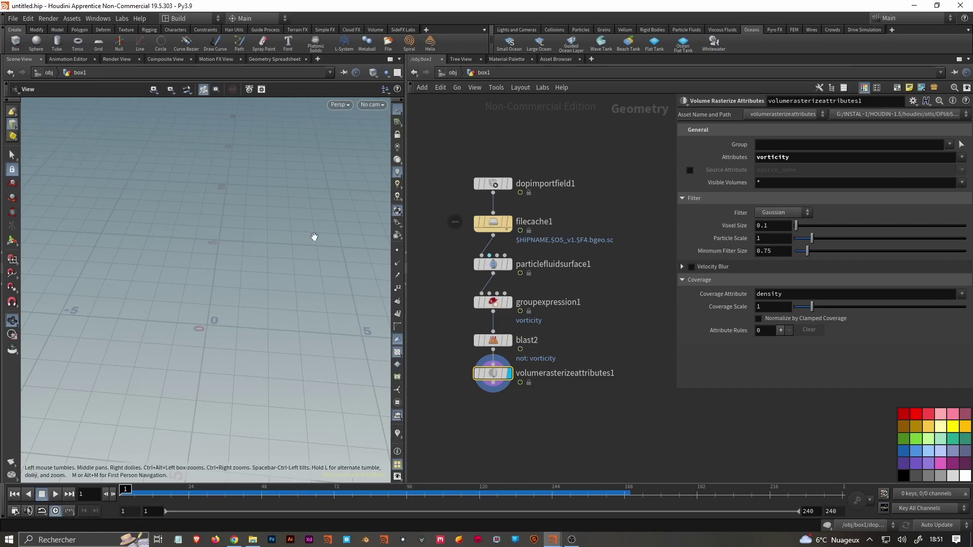
scroll(314, 236, down, 3)
key(Up)
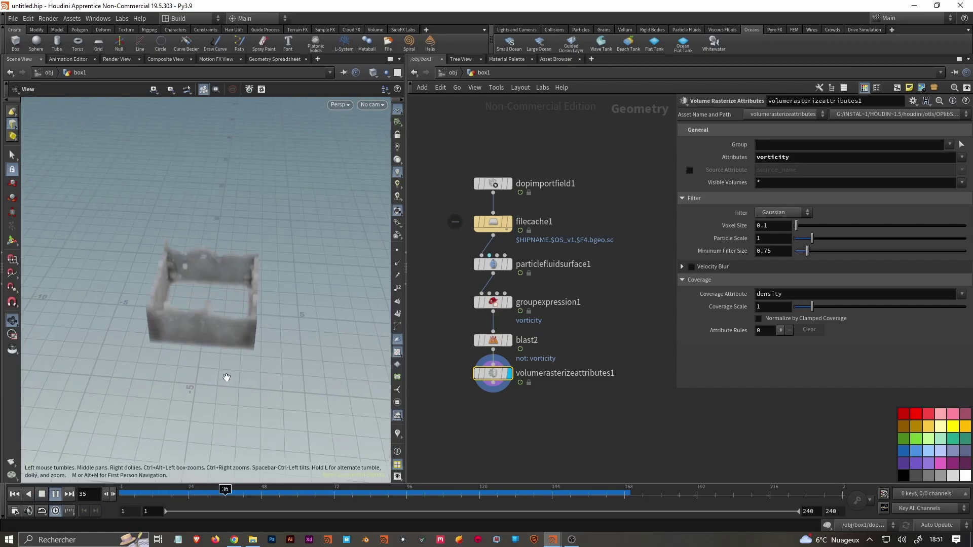
drag(232, 317, 203, 300)
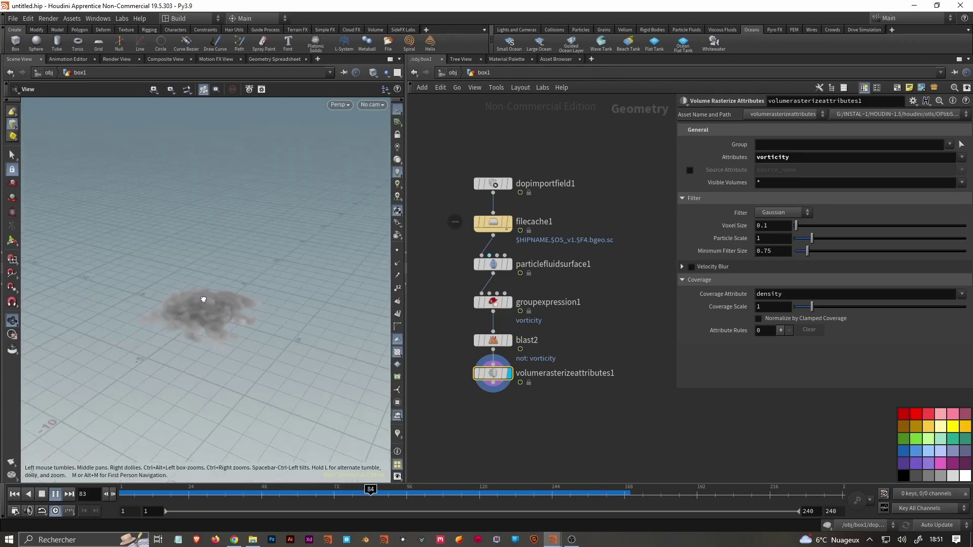
Add a Null below the volume node named OUT_VORTICITY.
key(Tab)
text(null)
key(Return)
click(491, 431)
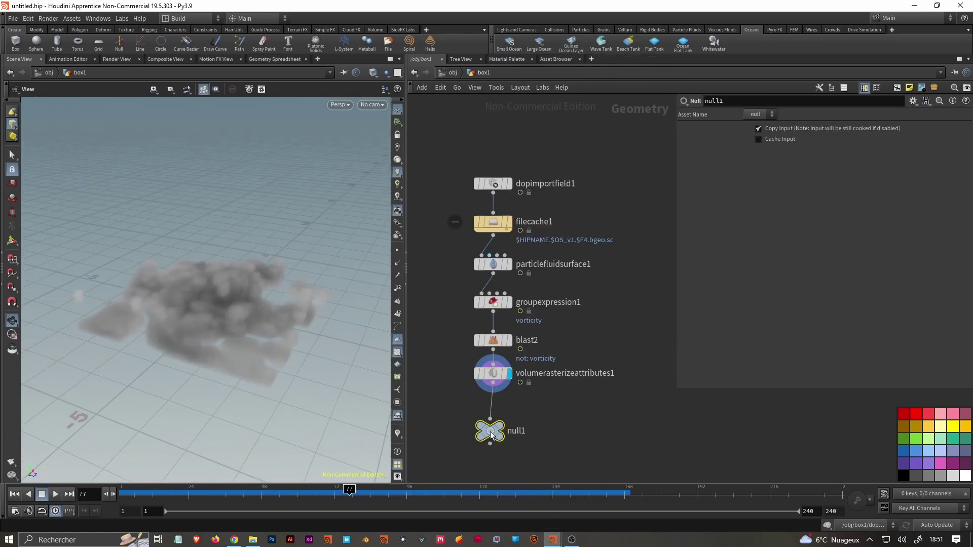
drag(491, 431, 495, 421)
double_click(525, 419)
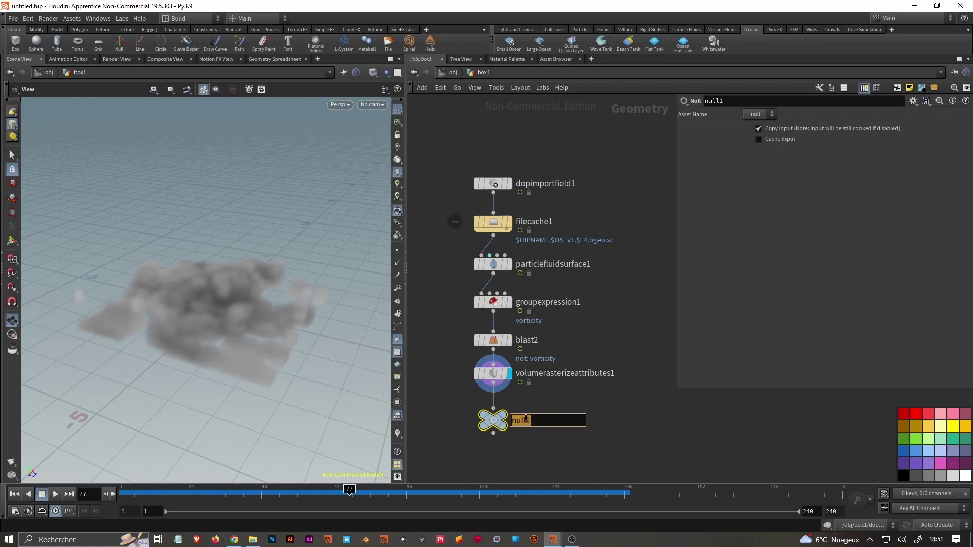
text(OUT_VORTICITY)
key(Return)
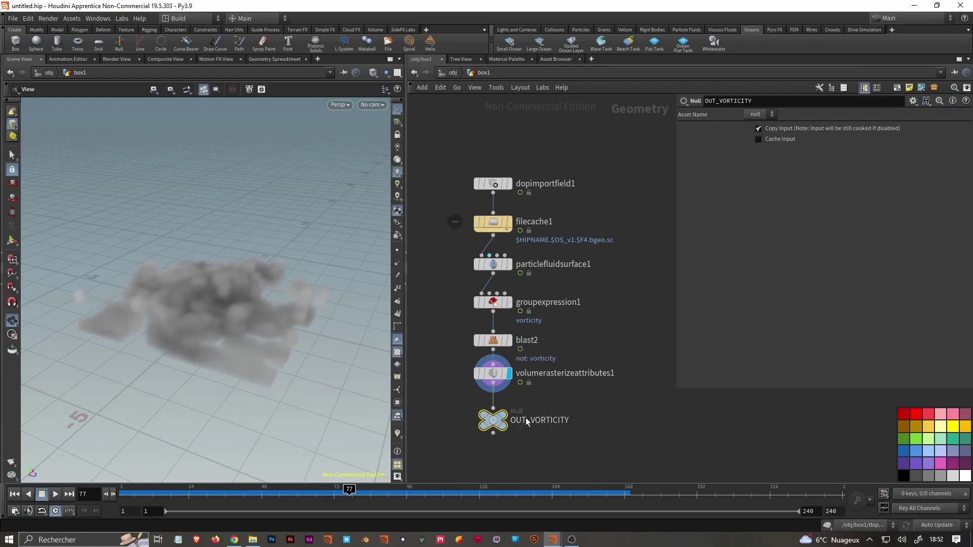
middle_drag(527, 422, 527, 358)
Insert a Name node on the wire above OUT_VORTICITY, display it, and check the volume's name.
key(Tab)
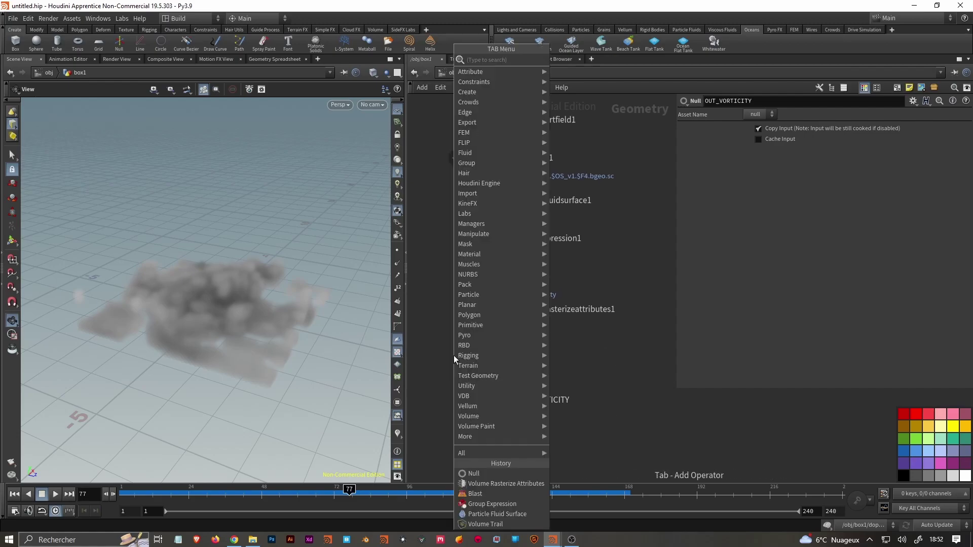
text(name)
key(Return)
click(486, 363)
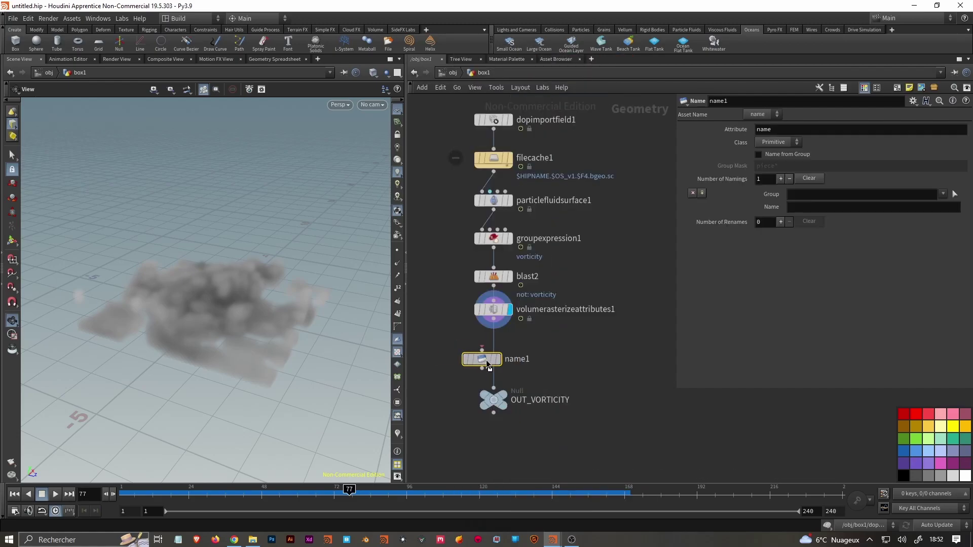
drag(487, 364, 499, 358)
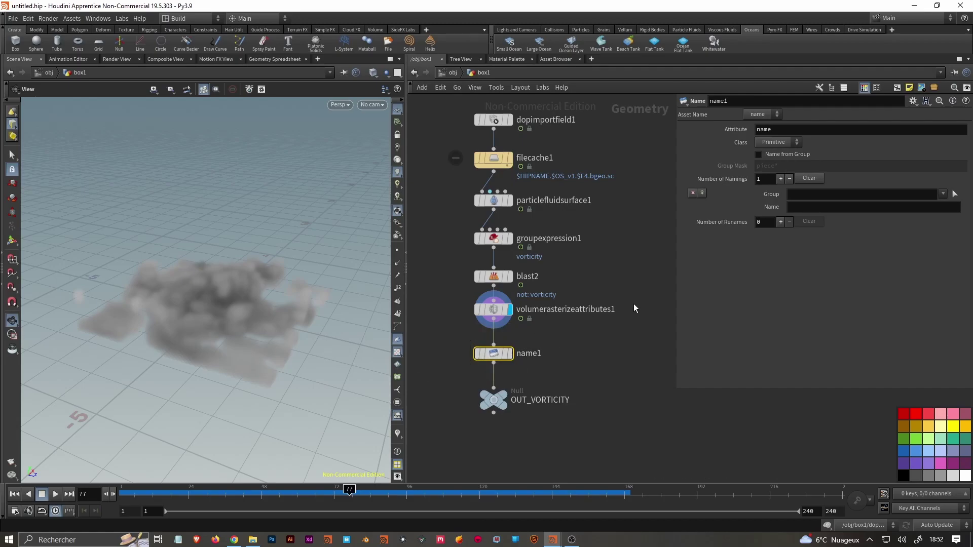
key(r)
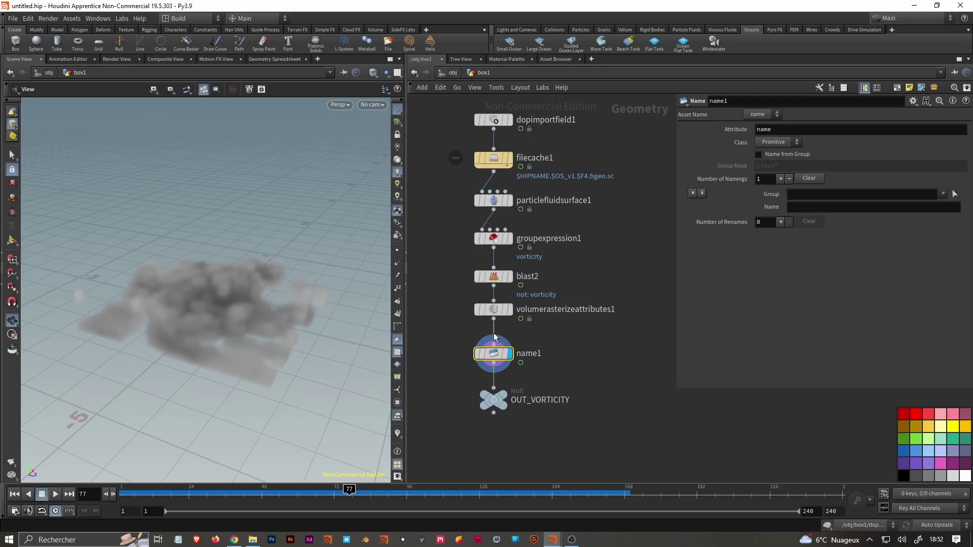
middle_click(496, 312)
drag(442, 337, 564, 372)
click(943, 194)
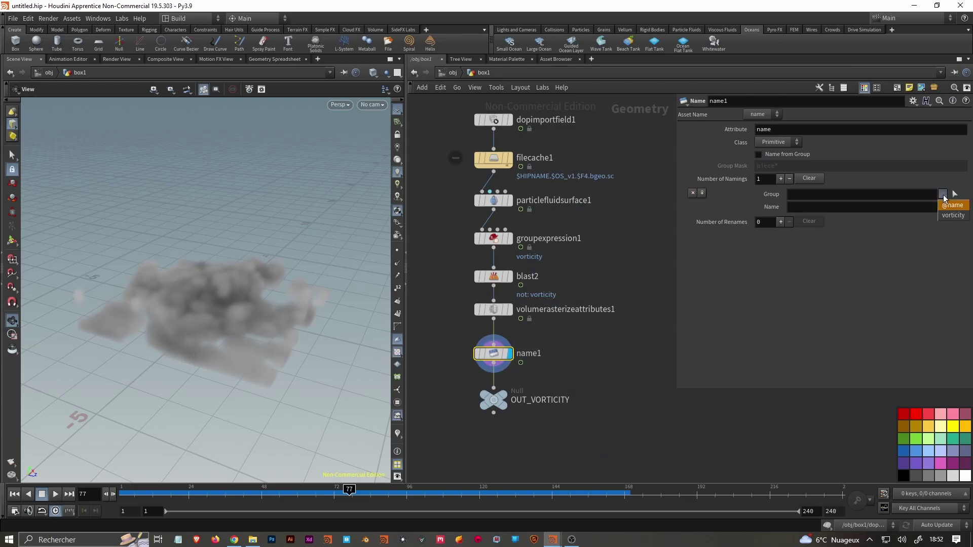
click(954, 215)
click(894, 210)
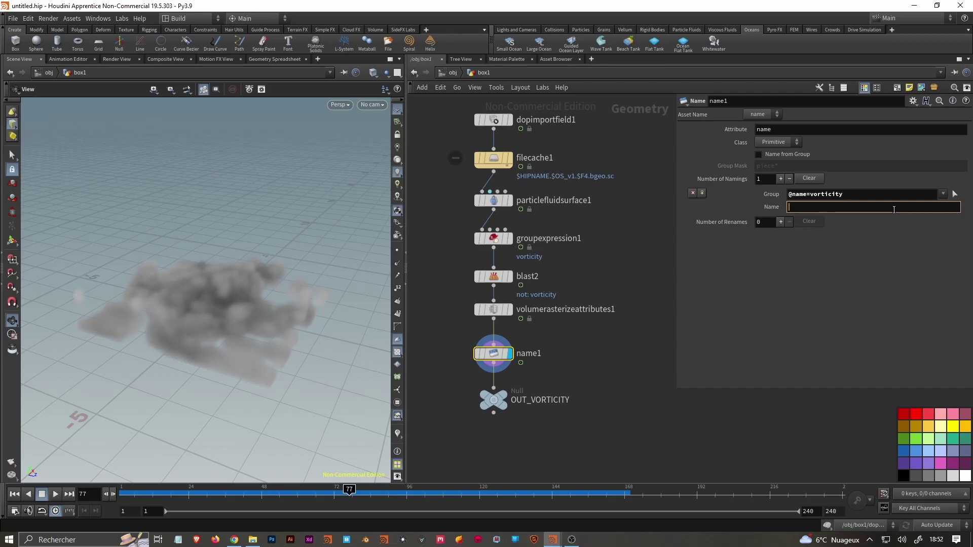
text(emit)
key(Return)
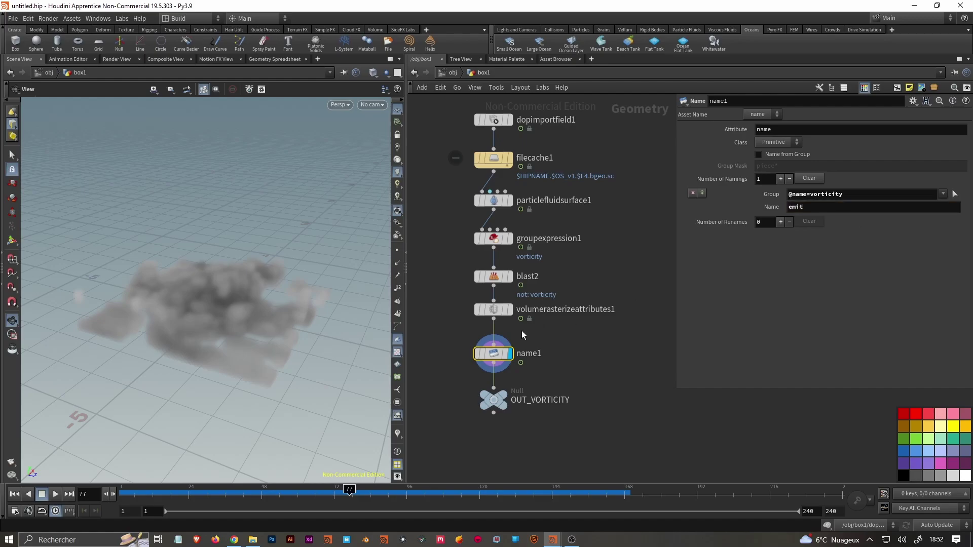
middle_click(522, 353)
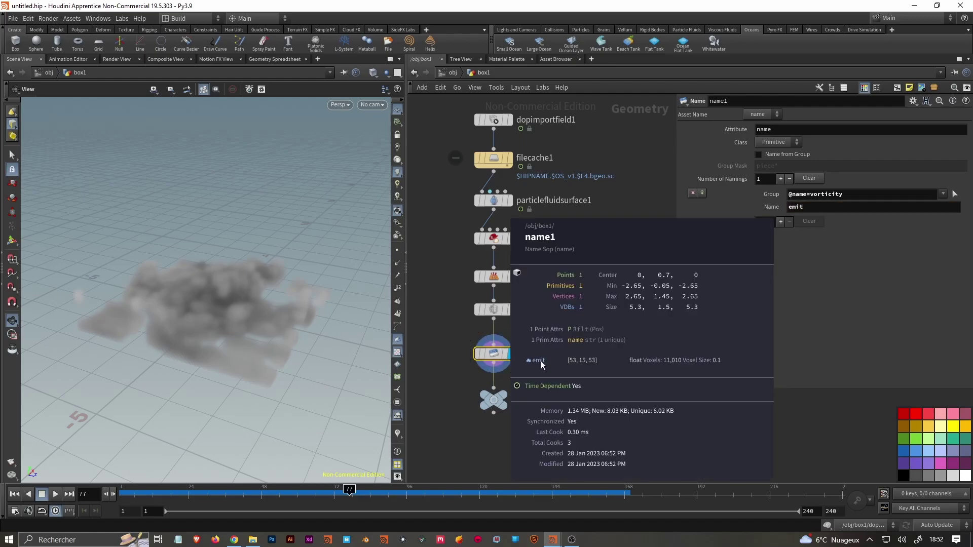
scroll(439, 379, down, 3)
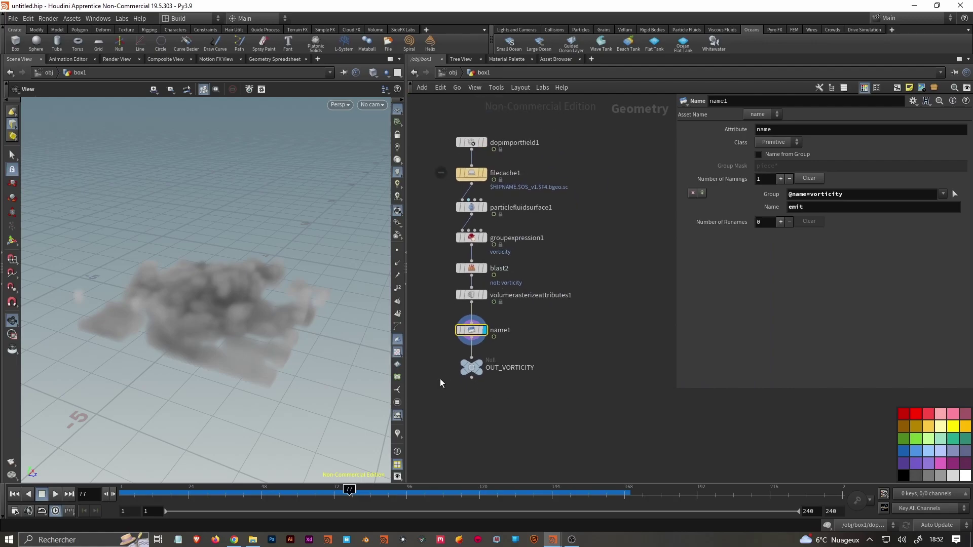
scroll(440, 379, down, 2)
key(Tab)
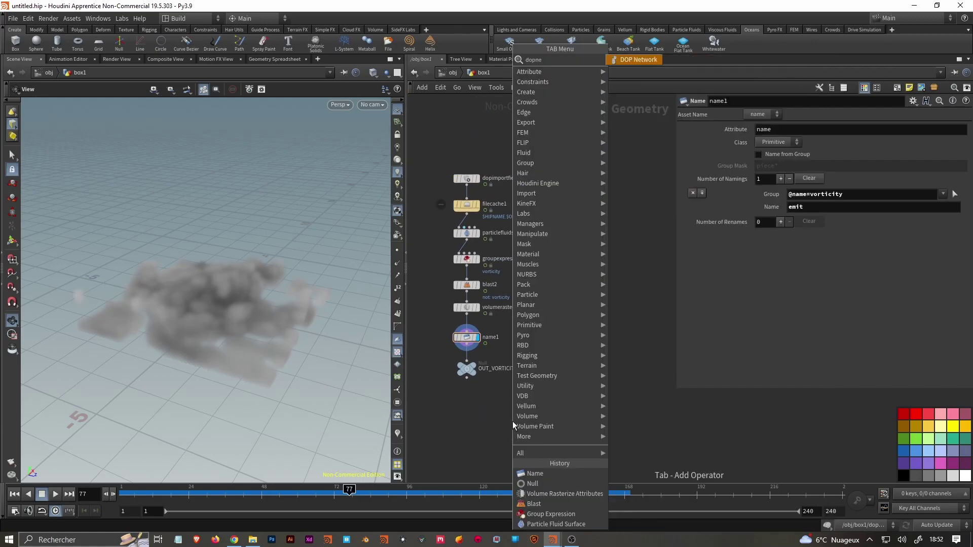
Place a new DOP network below the chain and go inside it.
click(513, 421)
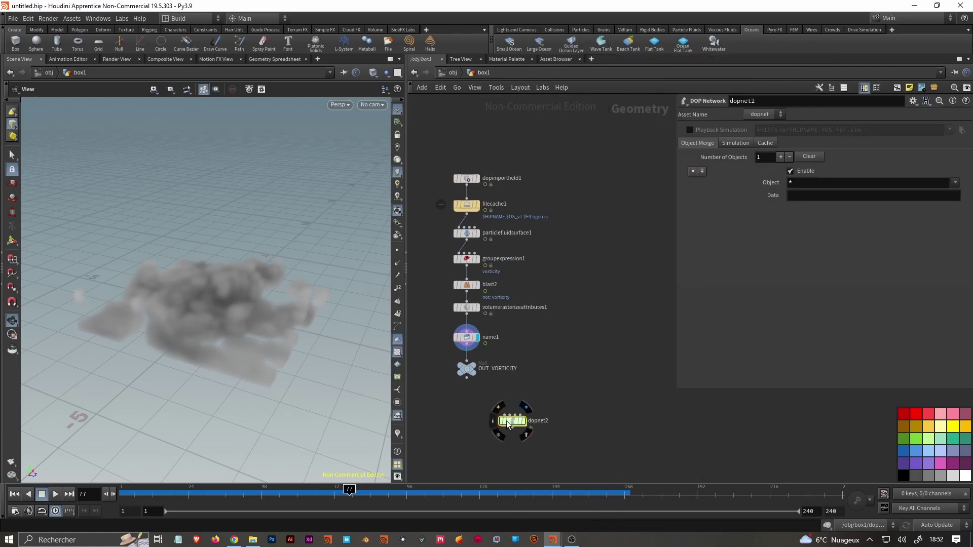
double_click(513, 422)
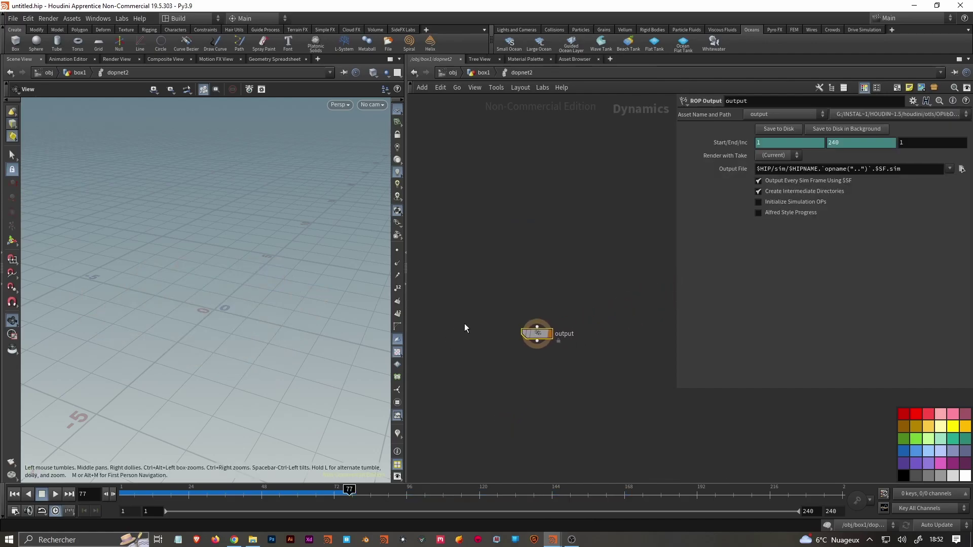
key(Tab)
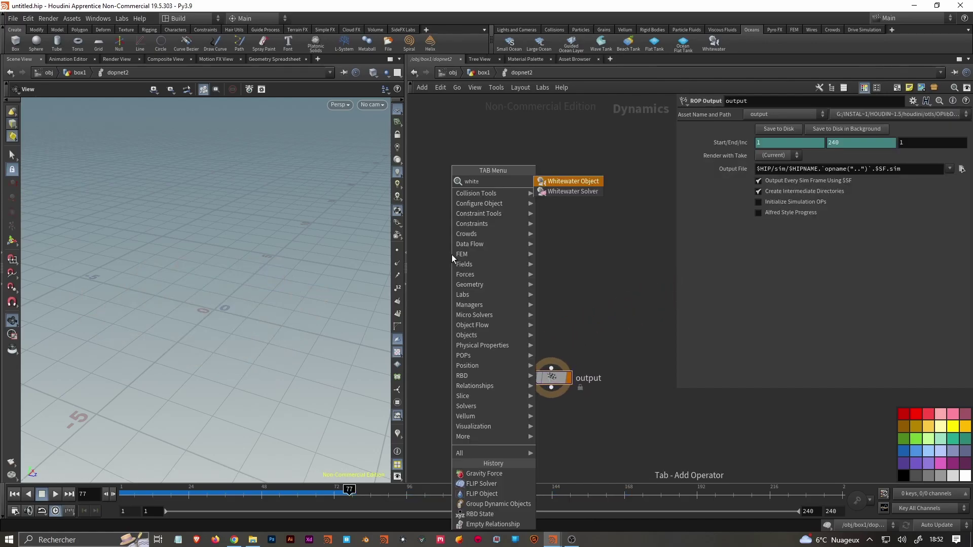
key(Escape)
Add a Whitewater Object and Whitewater Solver wired into the DOP output.
key(Tab)
text(white)
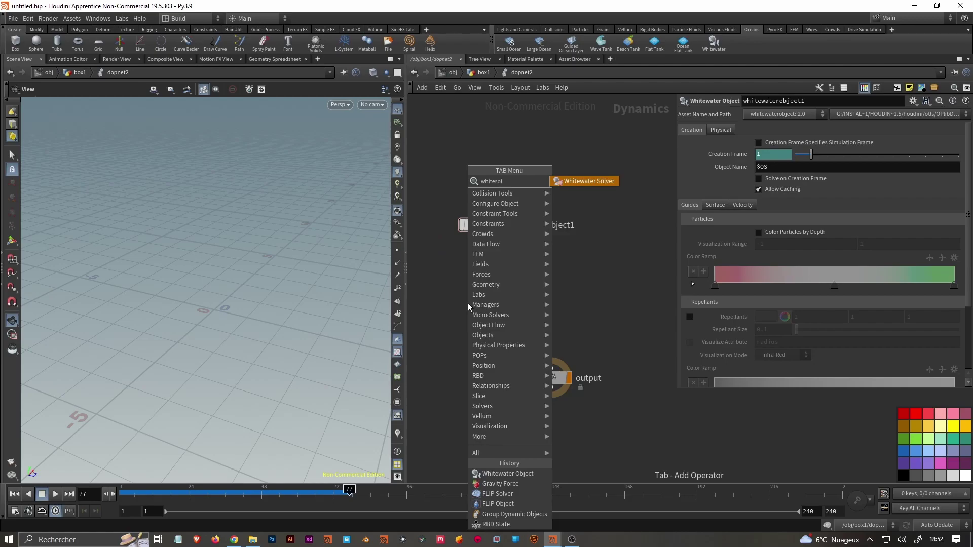
key(Return)
click(467, 303)
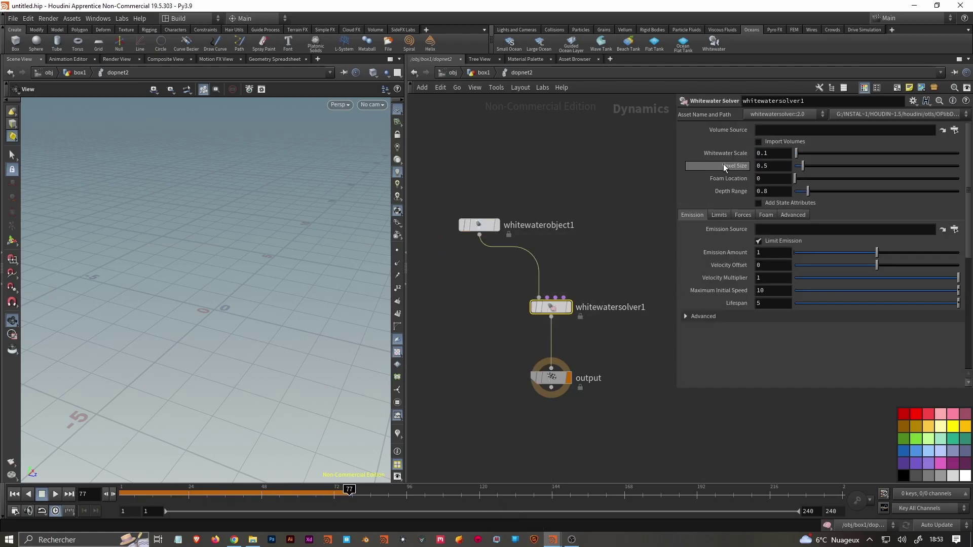
double_click(773, 166)
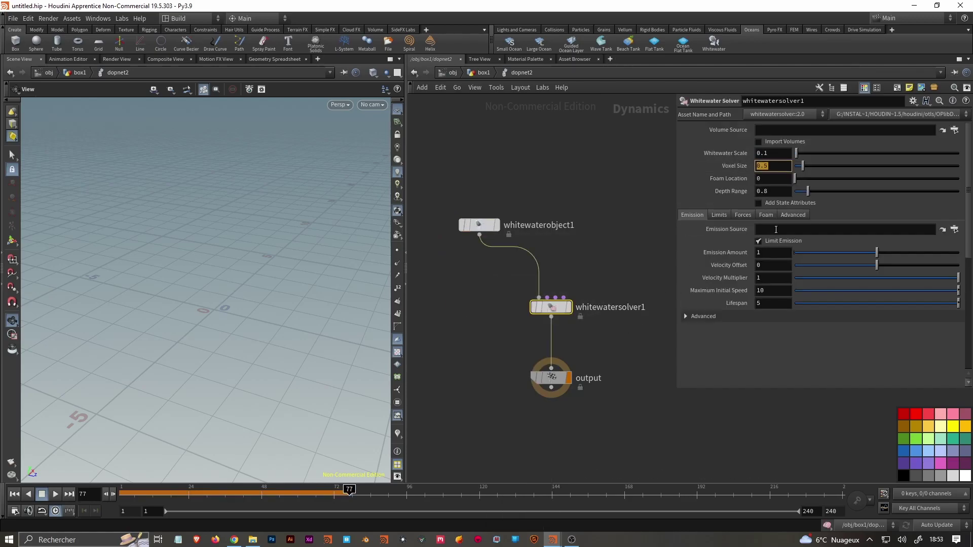
click(760, 229)
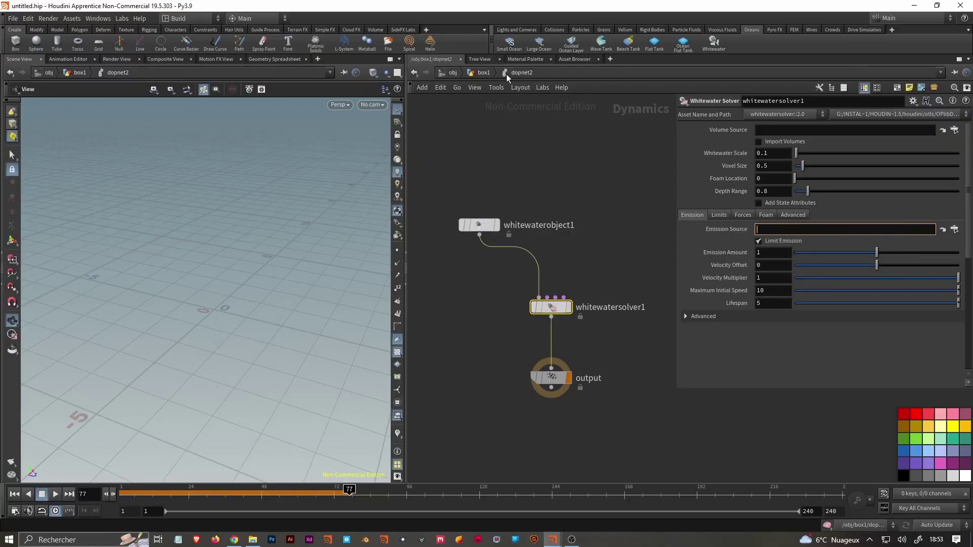
Set whitewatersolver1's Emission Source to /obj/box1/OUT_VORTICITY.
click(484, 73)
click(464, 368)
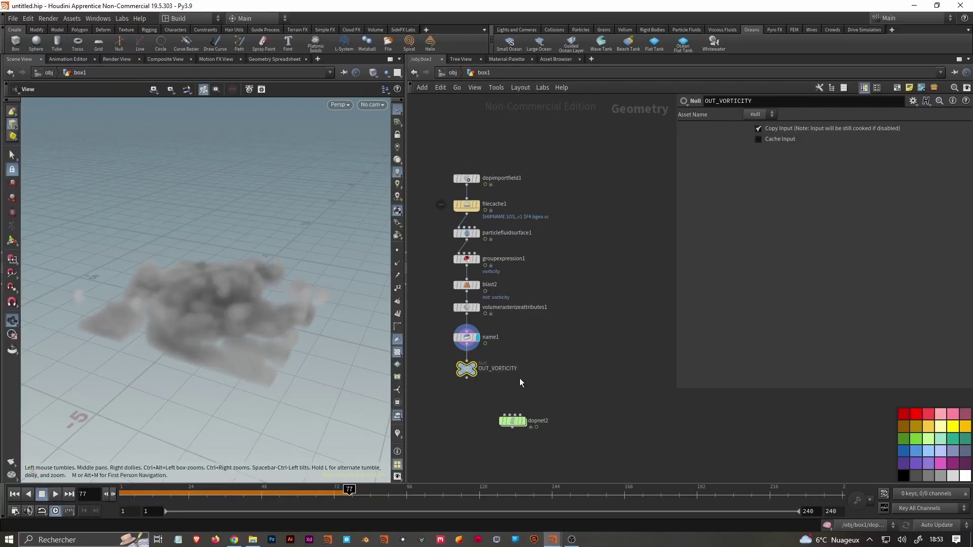
key(ctrl+c)
click(515, 421)
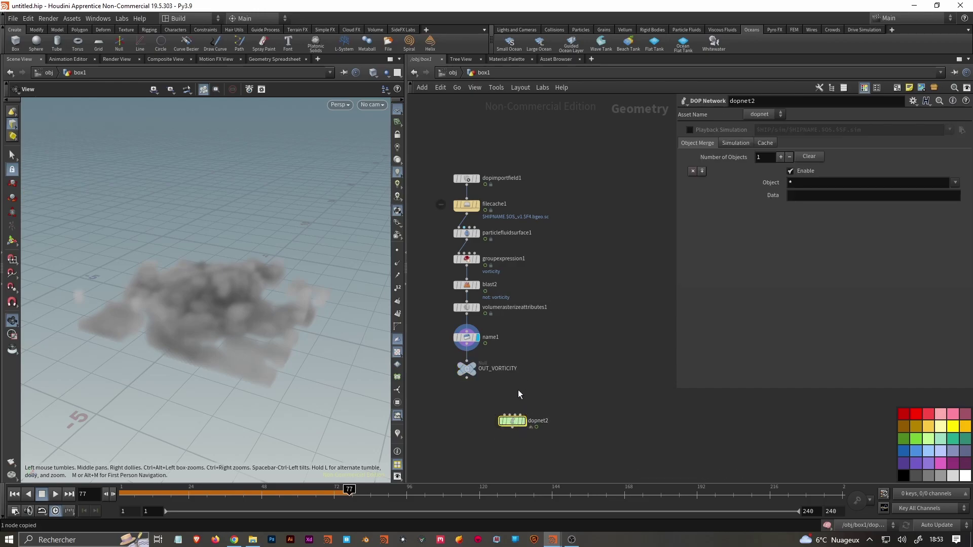
double_click(513, 423)
click(811, 229)
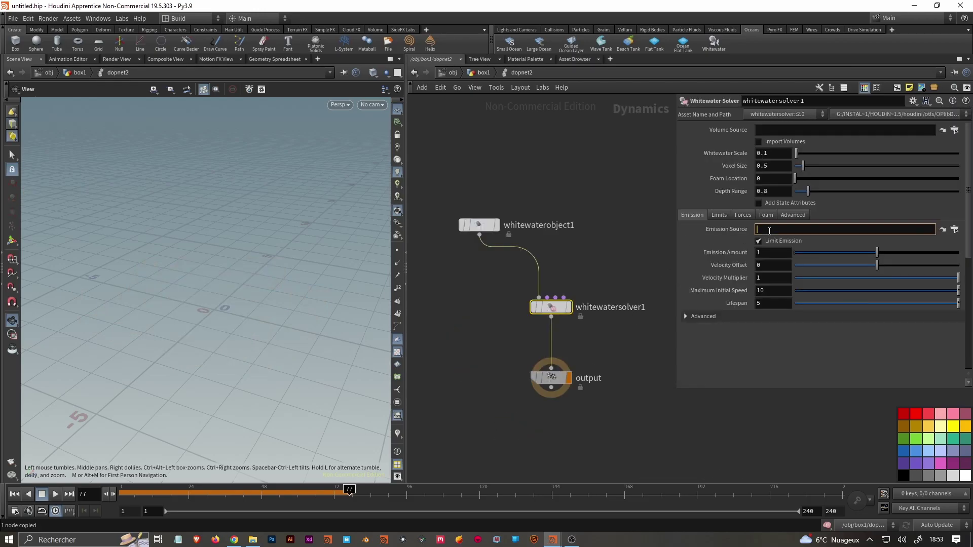
key(ctrl+v)
click(553, 150)
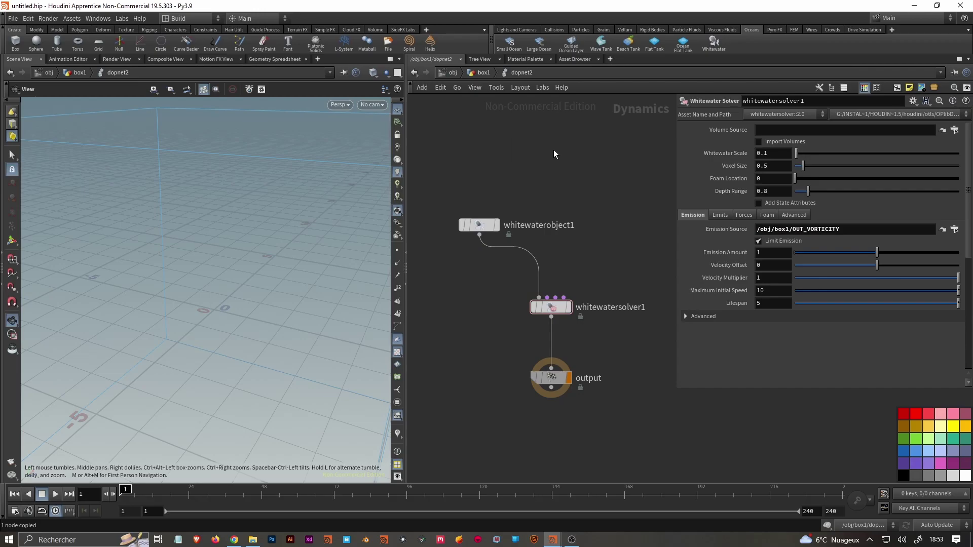
Simulate the whitewater particles, then rewind and replay to about frame 63.
key(Up)
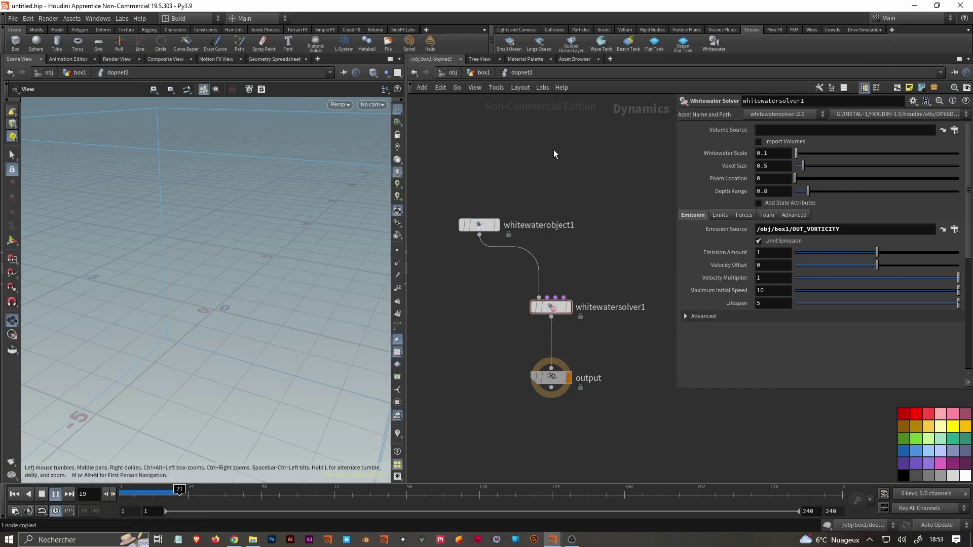
key(Up)
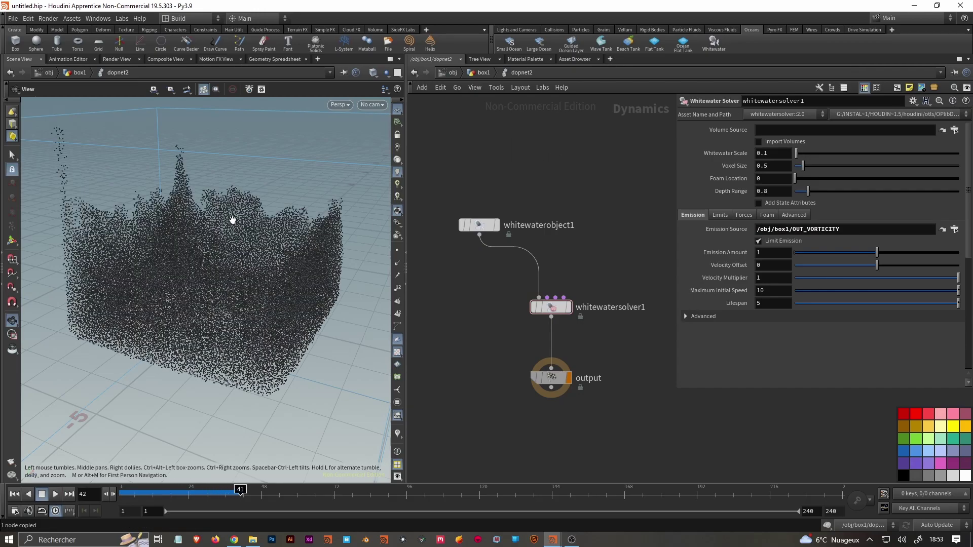
scroll(232, 220, down, 5)
key(Up)
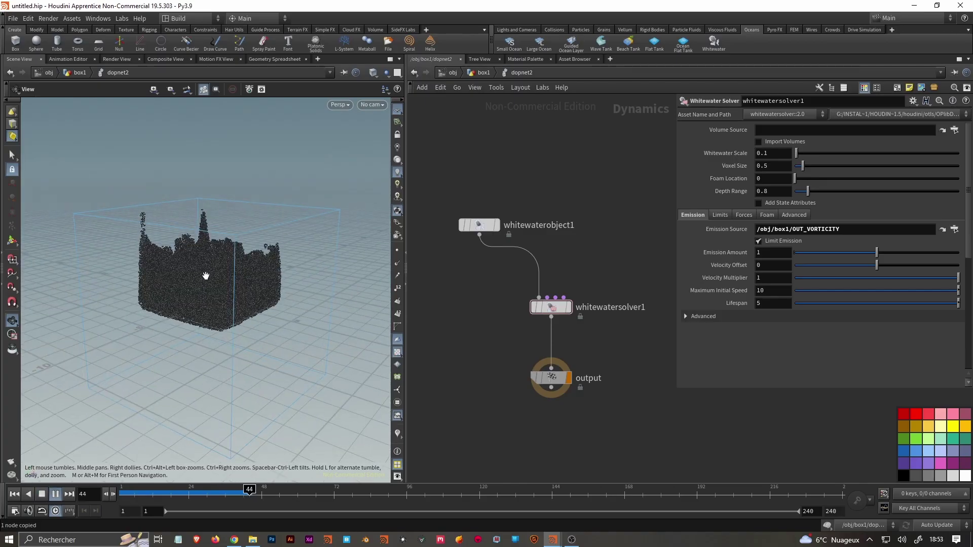
key(Up)
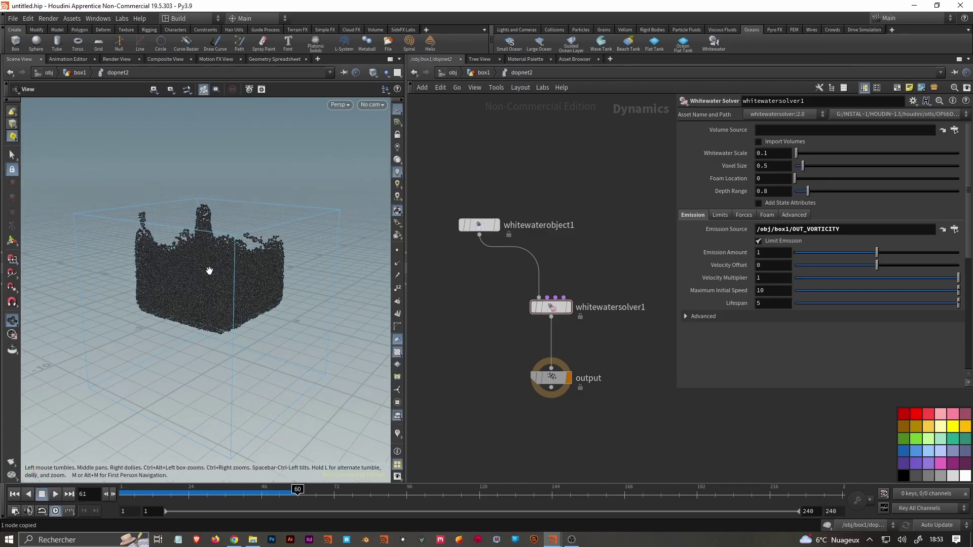
scroll(208, 271, up, 3)
scroll(252, 211, up, 3)
scroll(278, 200, up, 3)
scroll(213, 222, up, 3)
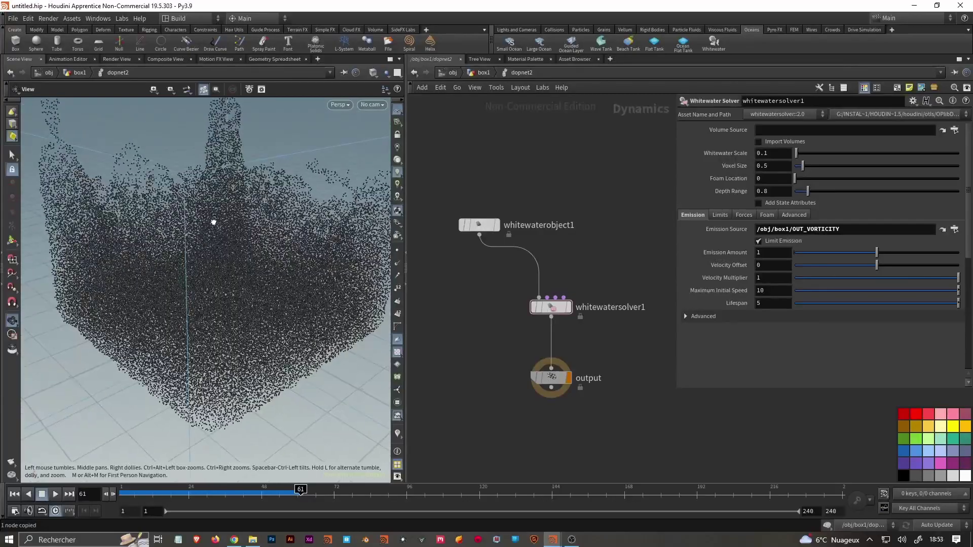
scroll(213, 222, down, 5)
scroll(213, 305, down, 2)
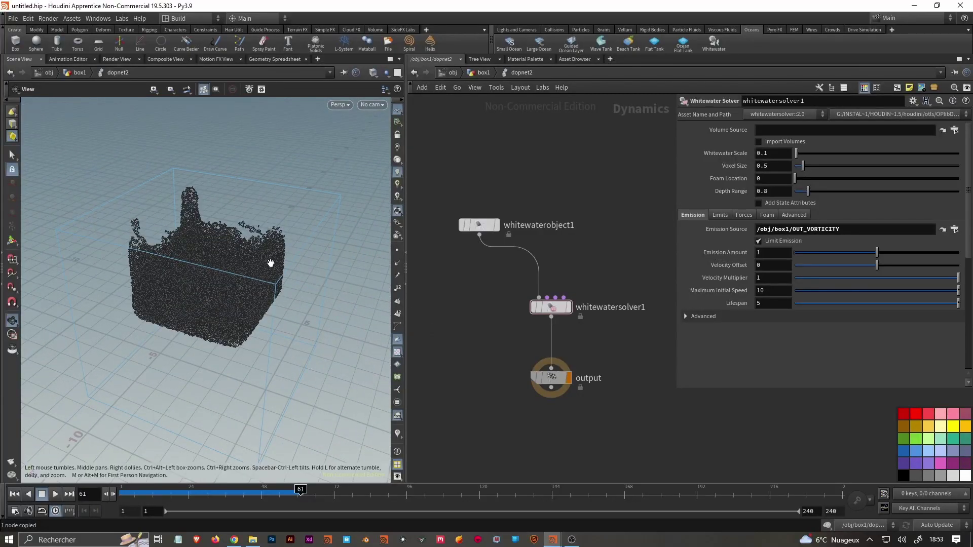
key(ctrl+Up)
key(Up)
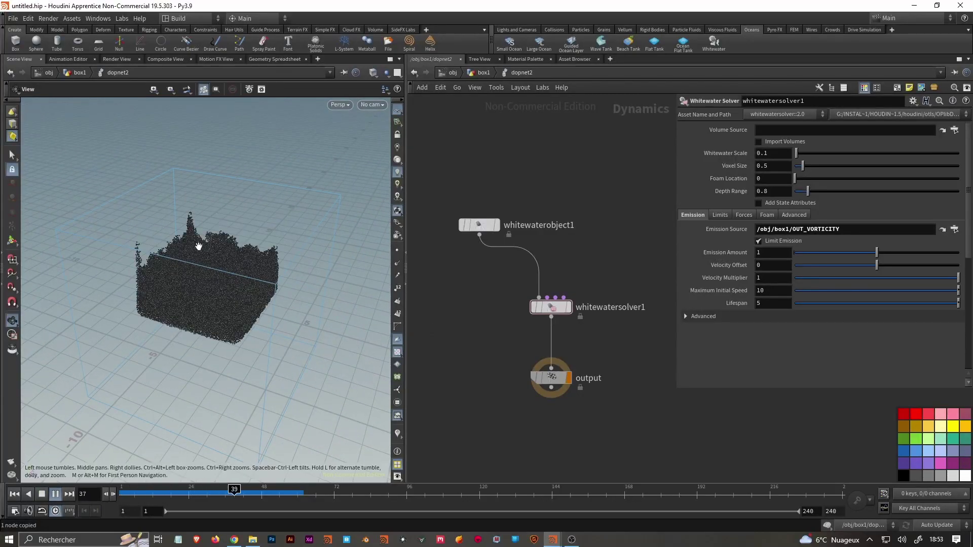
key(Up)
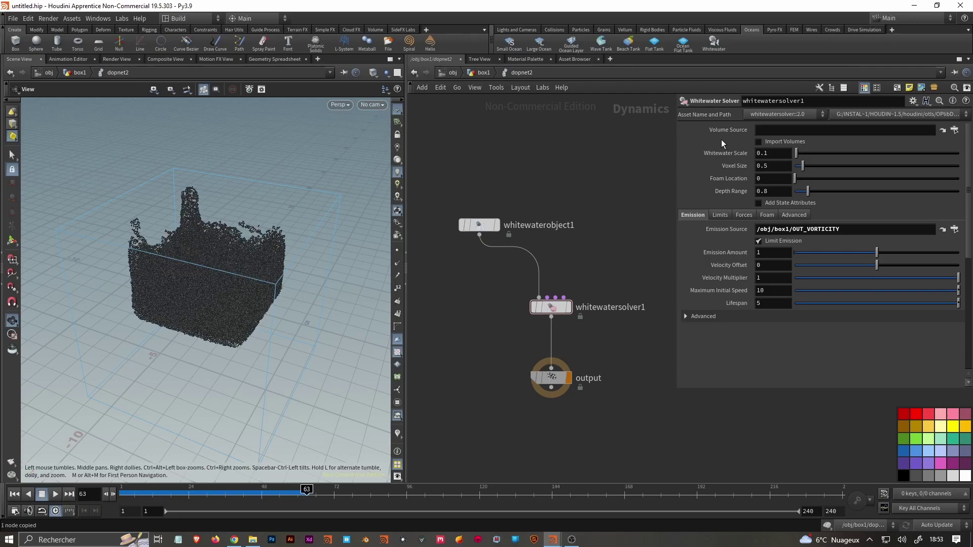
mouse_move(728, 130)
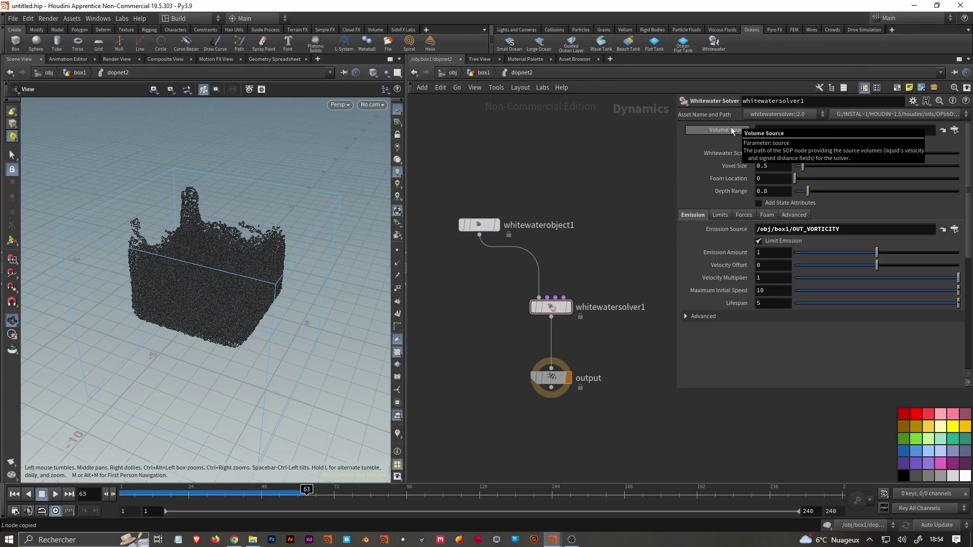
Feed the solver's Volume Source from an OUT_VOLUME_VEL null, disable foam density control, and resimulate.
click(483, 73)
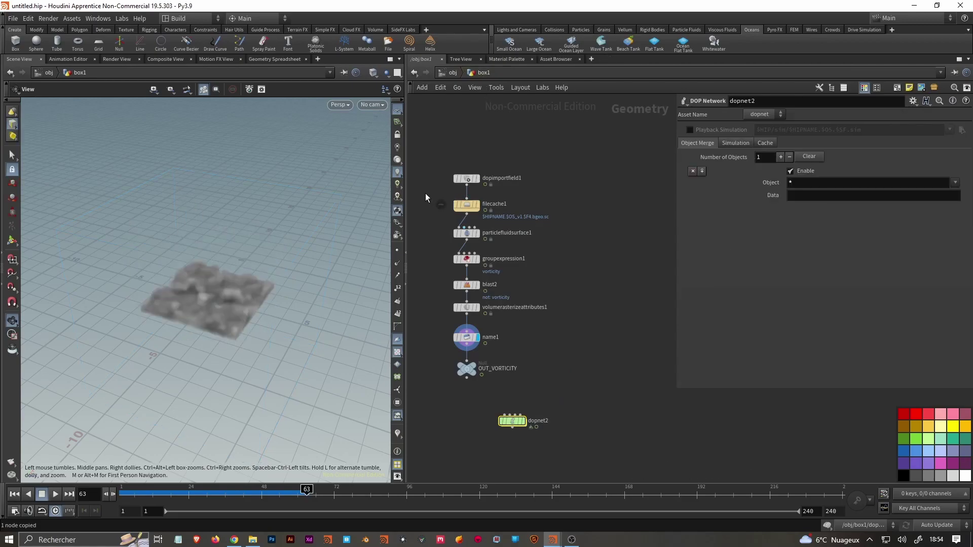
click(466, 205)
middle_click(469, 206)
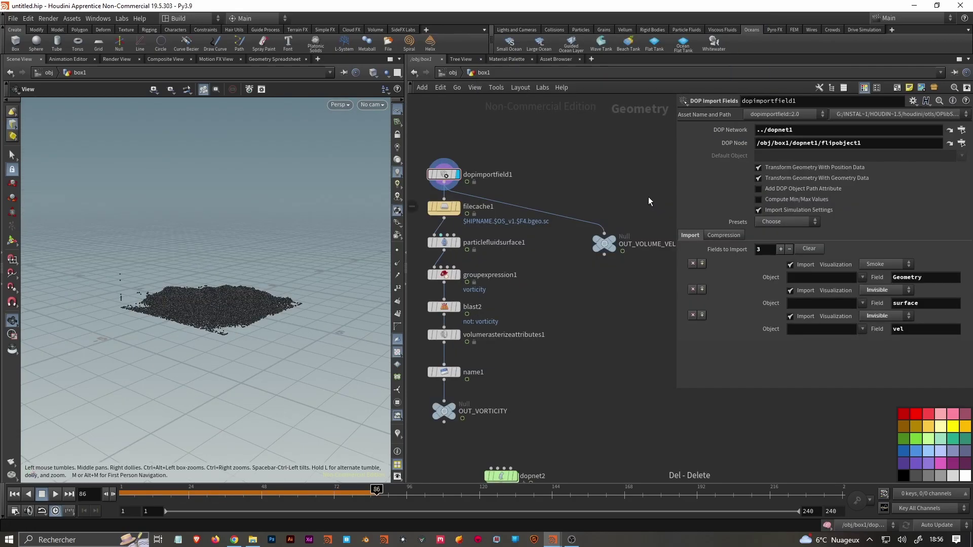
alt+click(604, 188)
drag(604, 187, 604, 188)
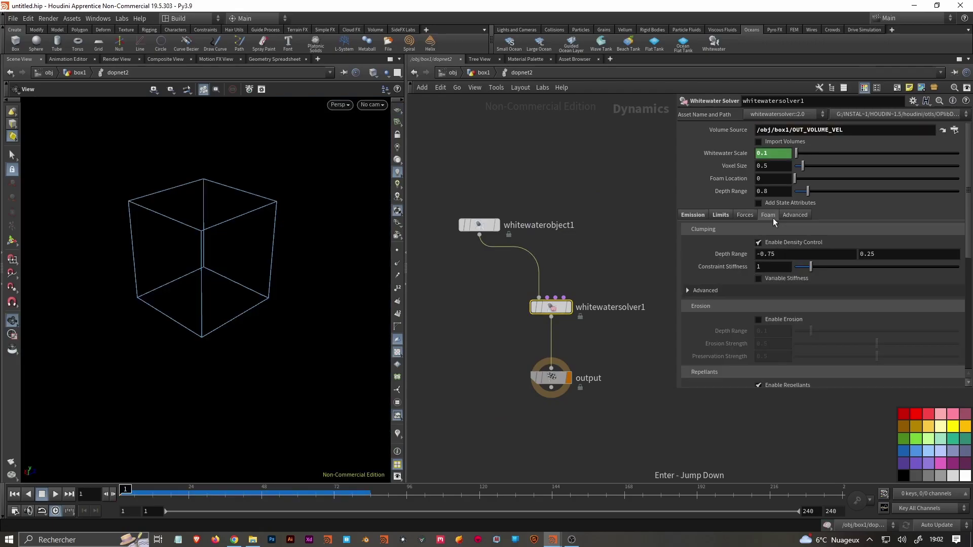
click(780, 241)
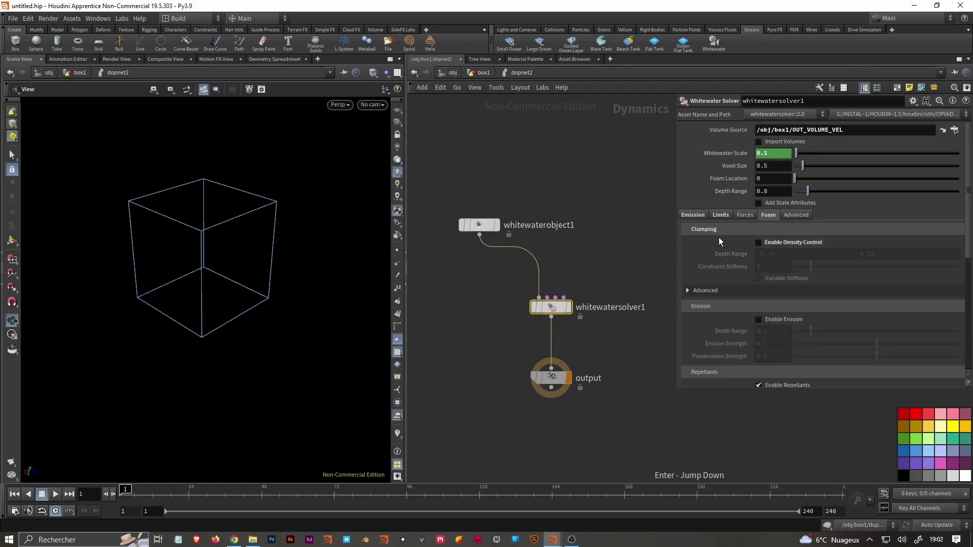
key(Up)
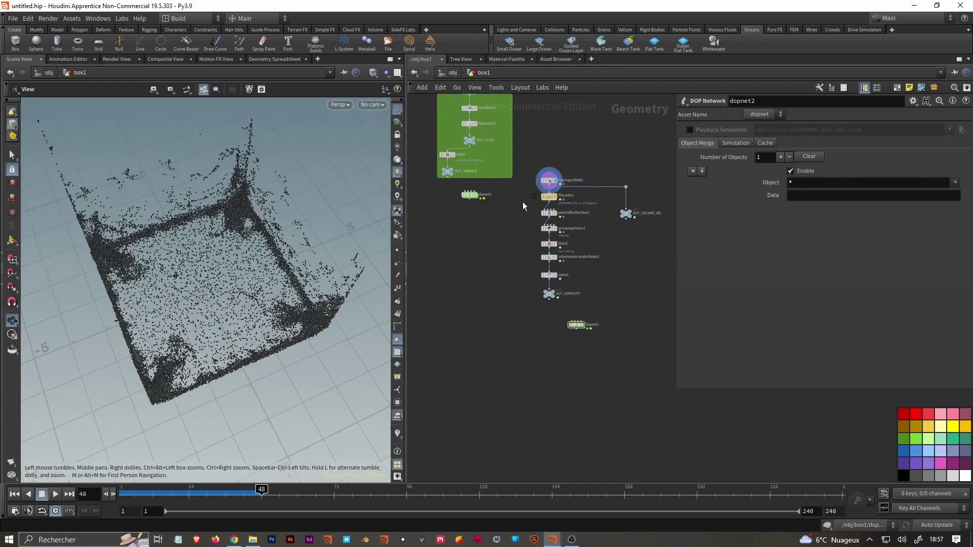
Paste two copies of the dopimportfield and filecache nodes and arrange them lower in the network.
click(497, 344)
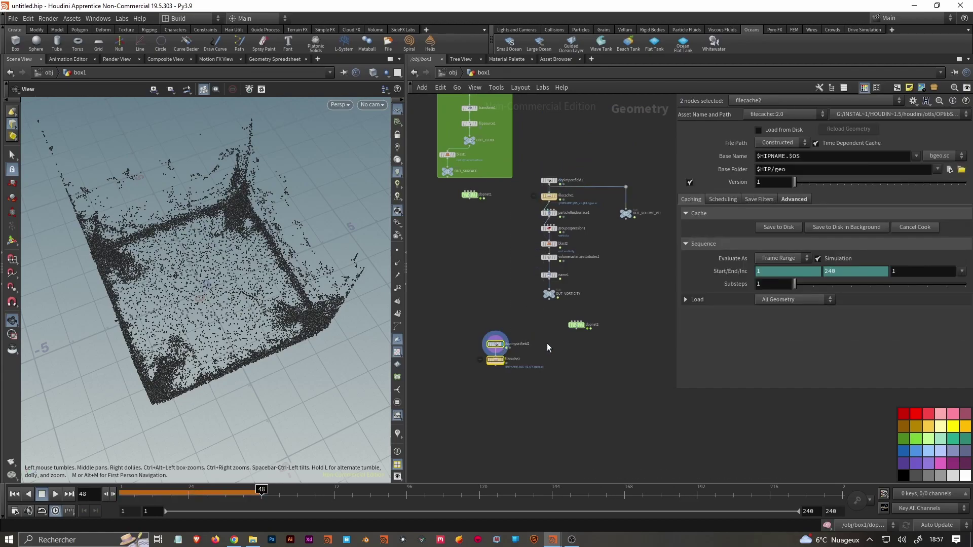
key(ctrl+v)
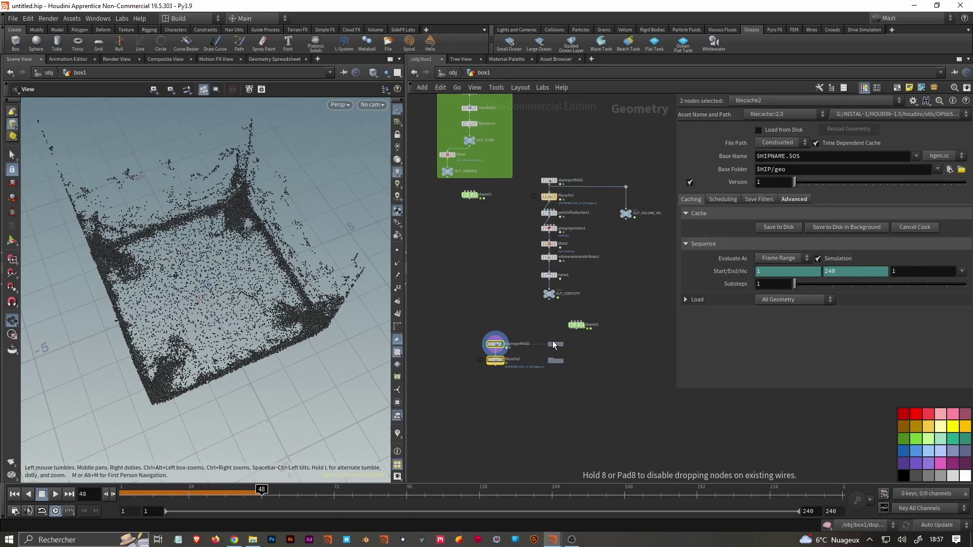
click(554, 345)
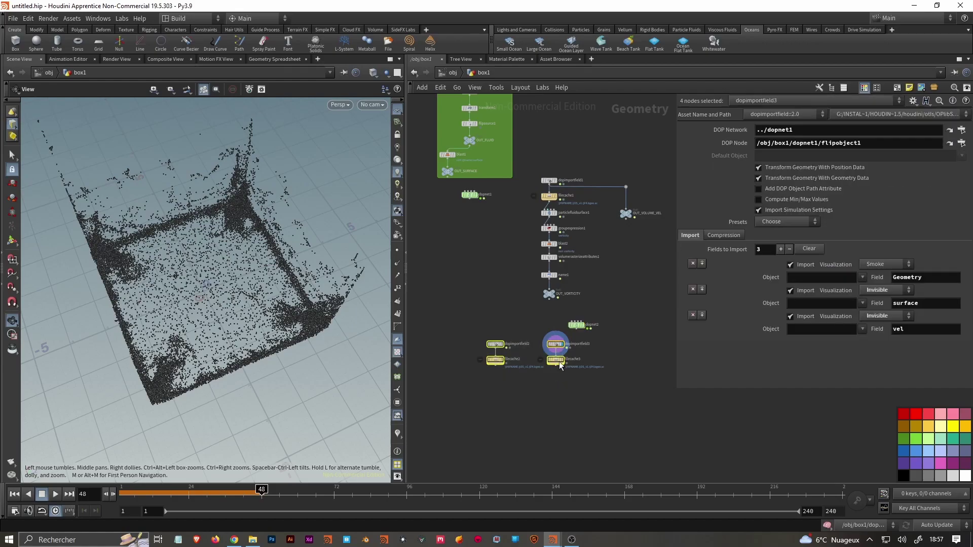
drag(558, 361, 540, 392)
click(576, 324)
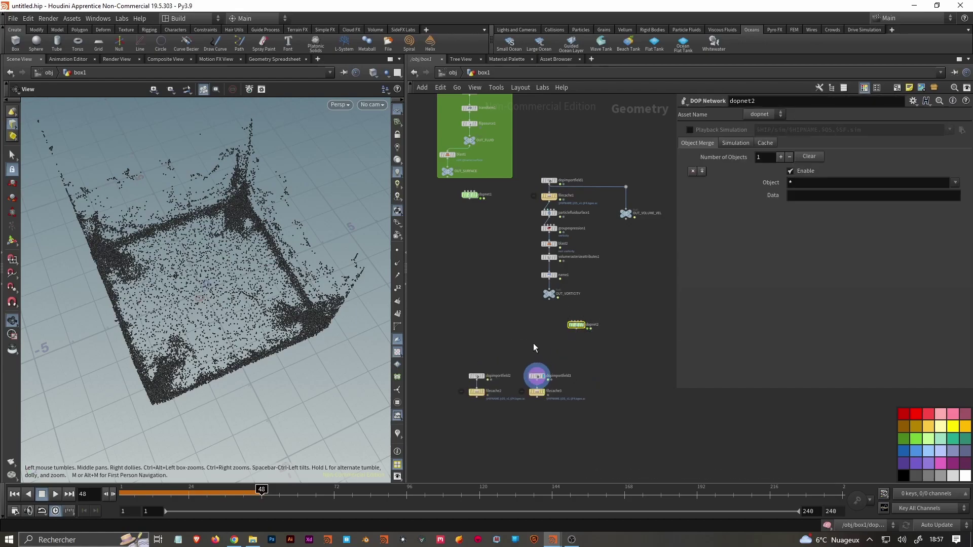
Point dopimportfield3 at ../dopnet2 and add a Particle Fluid Surface after filecache2, visualizing Velocity.
click(537, 376)
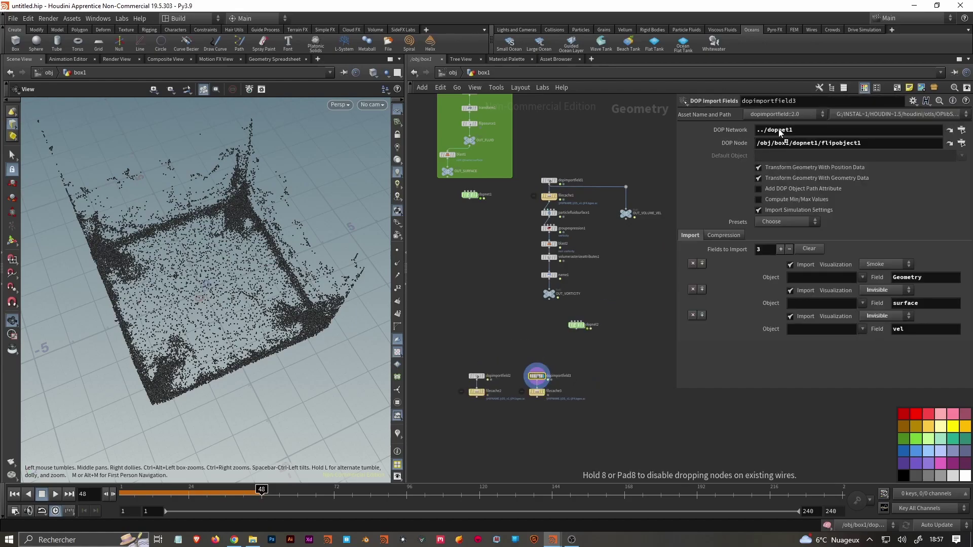
drag(577, 324, 779, 133)
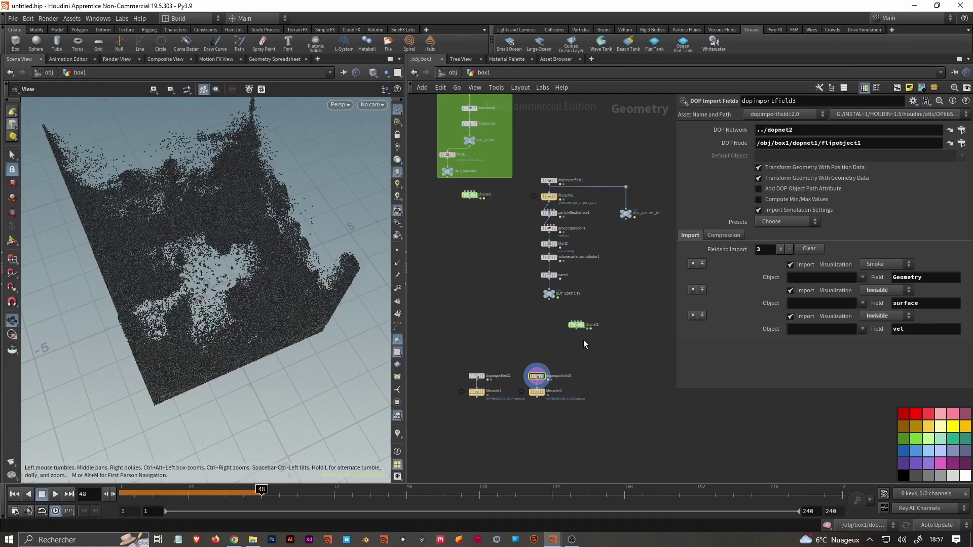
mouse_move(536, 159)
alt+mouse_down()
mouse_move(465, 379)
mouse_move(534, 376)
alt+mouse_up()
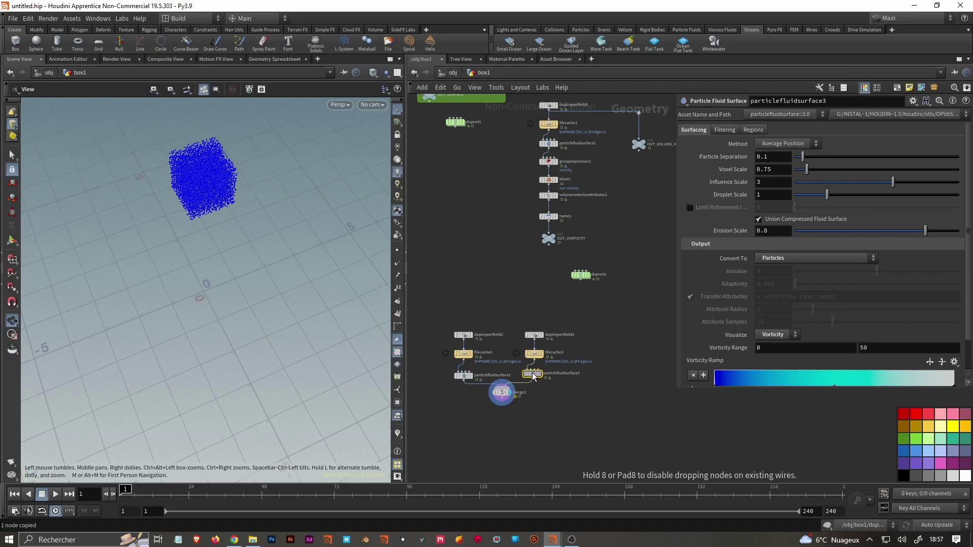
scroll(520, 337, up, 3)
click(763, 339)
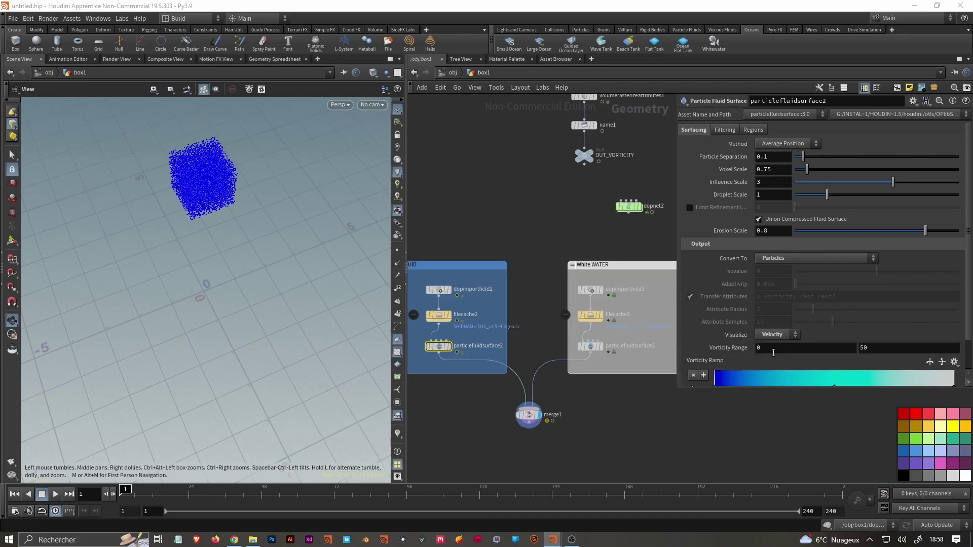
Set particlefluidsurface3 Visualize to None, then play dopnet2 to check the merged result.
click(529, 414)
click(591, 346)
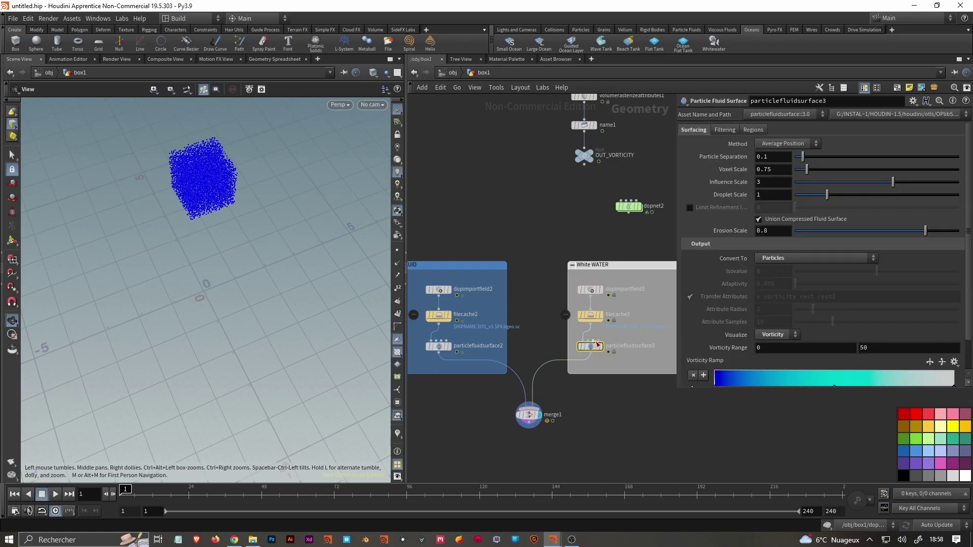
click(775, 335)
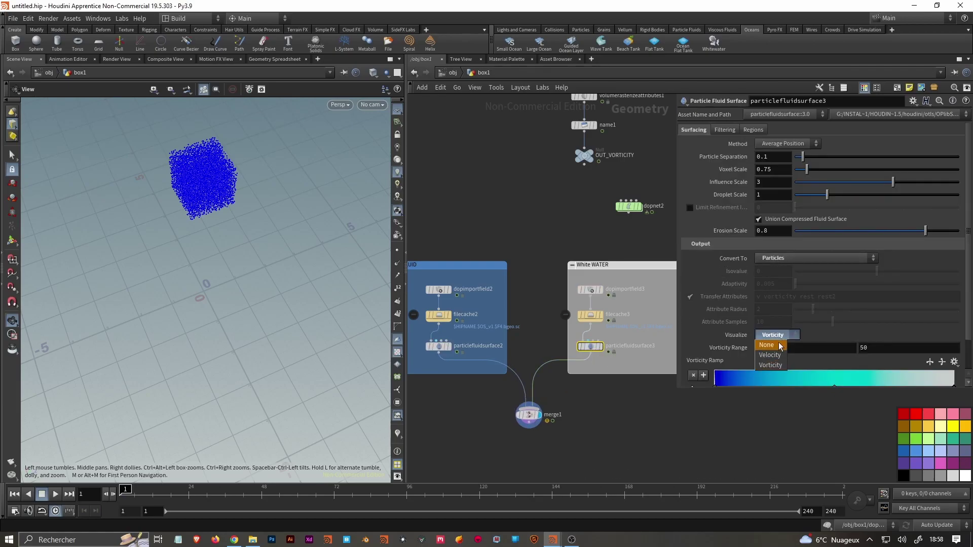
click(768, 336)
click(629, 206)
key(Up)
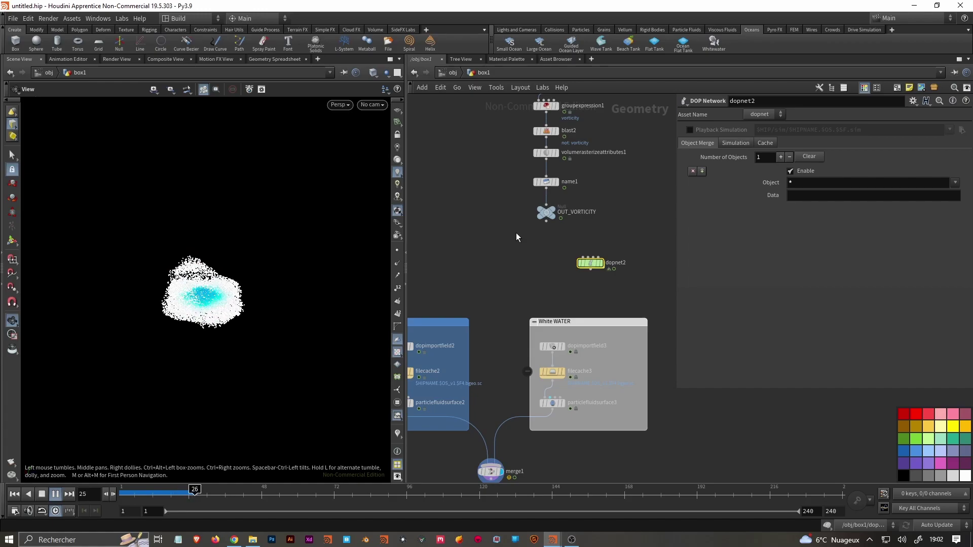